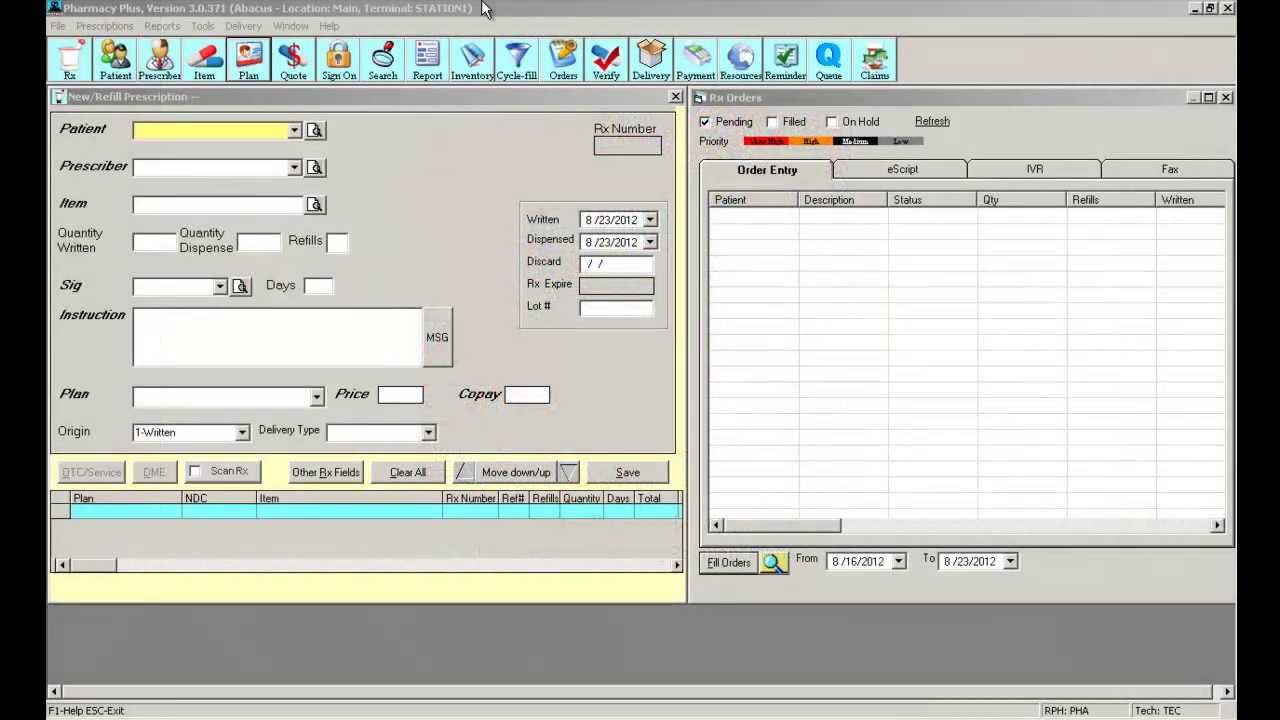
# - Open the Search For a Payment Plan dialog from the File menu
pyautogui.click(484, 8)
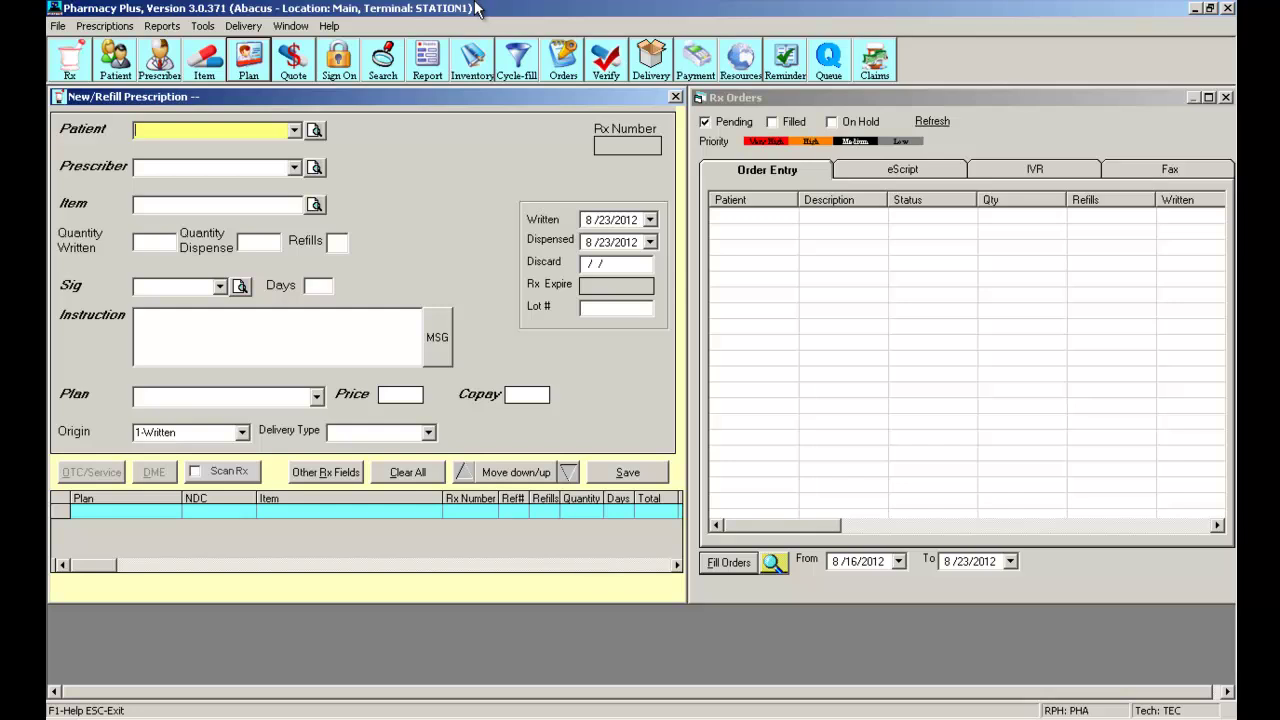
pyautogui.click(58, 26)
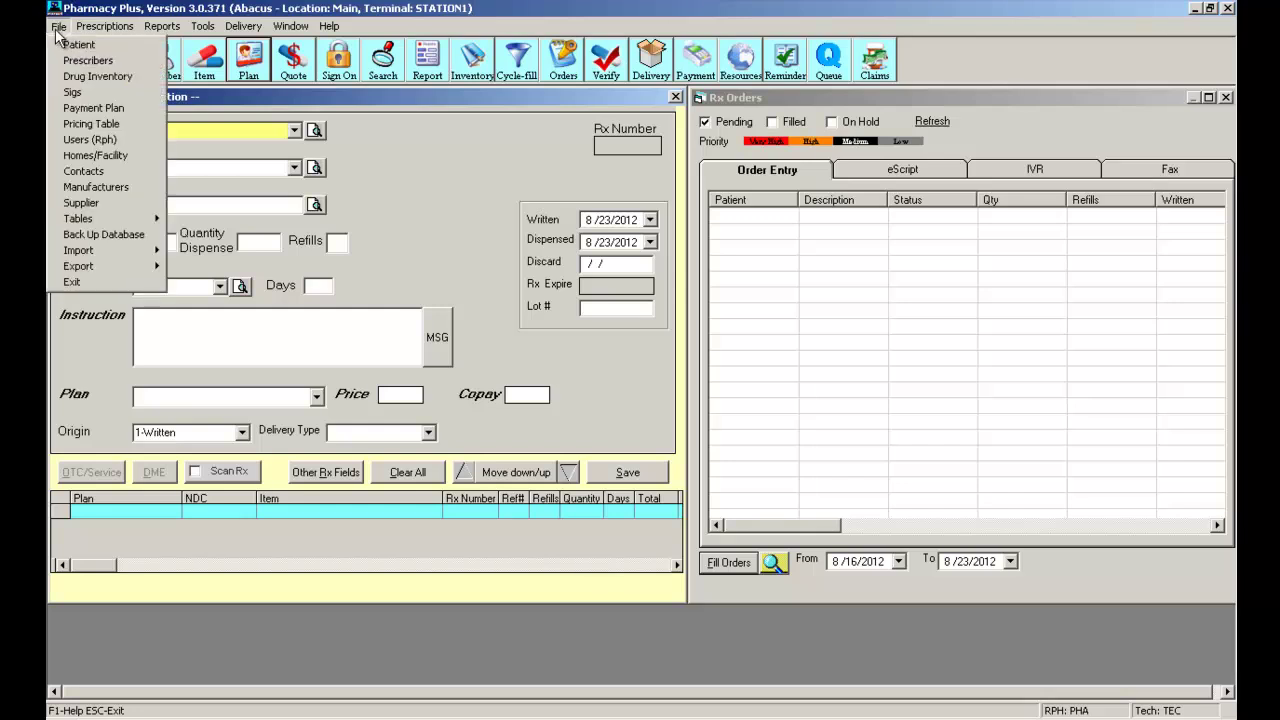
pyautogui.click(92, 109)
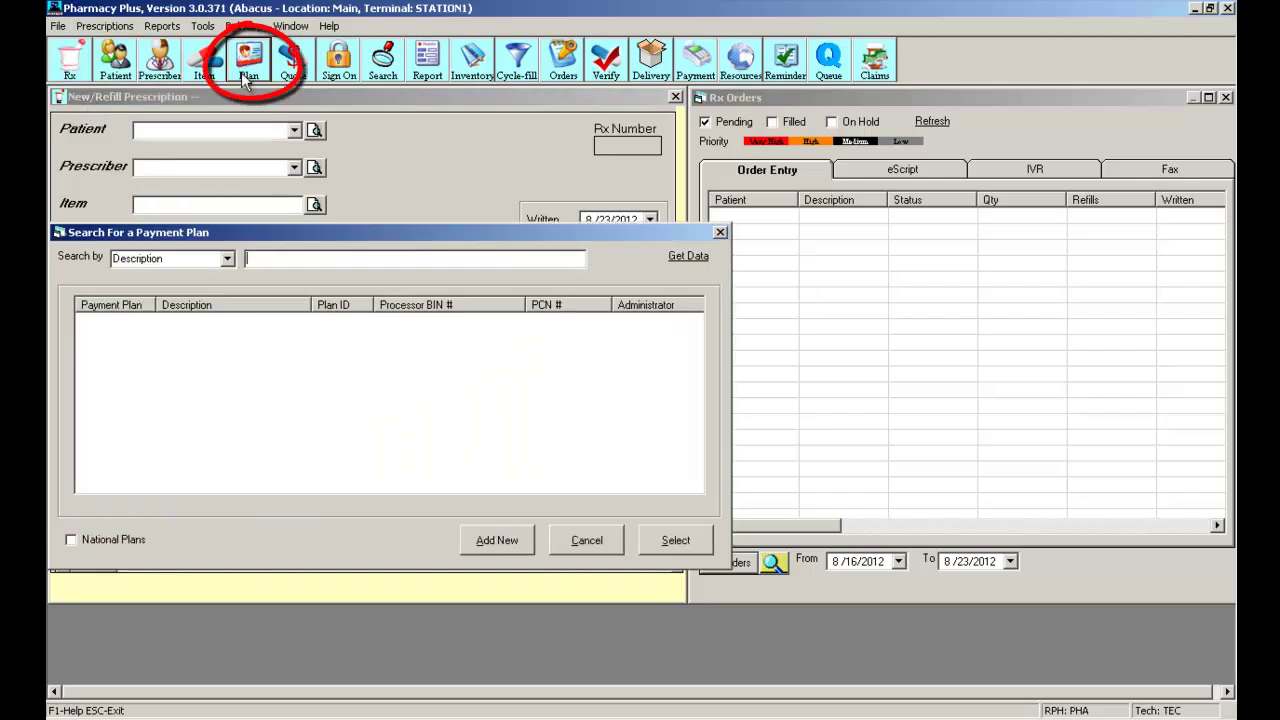
# - Move the plan search window and set Search by to Processor BIN #
pyautogui.moveTo(475, 232); pyautogui.dragTo(590, 149)
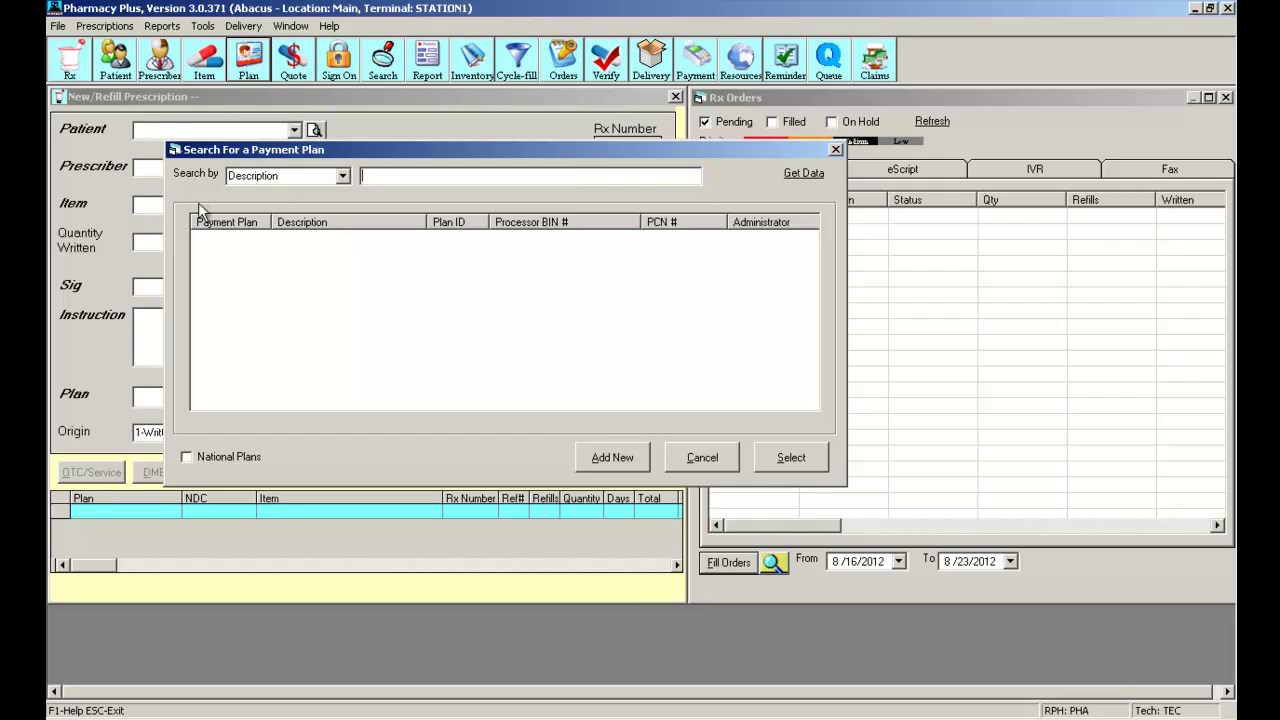
pyautogui.click(342, 177)
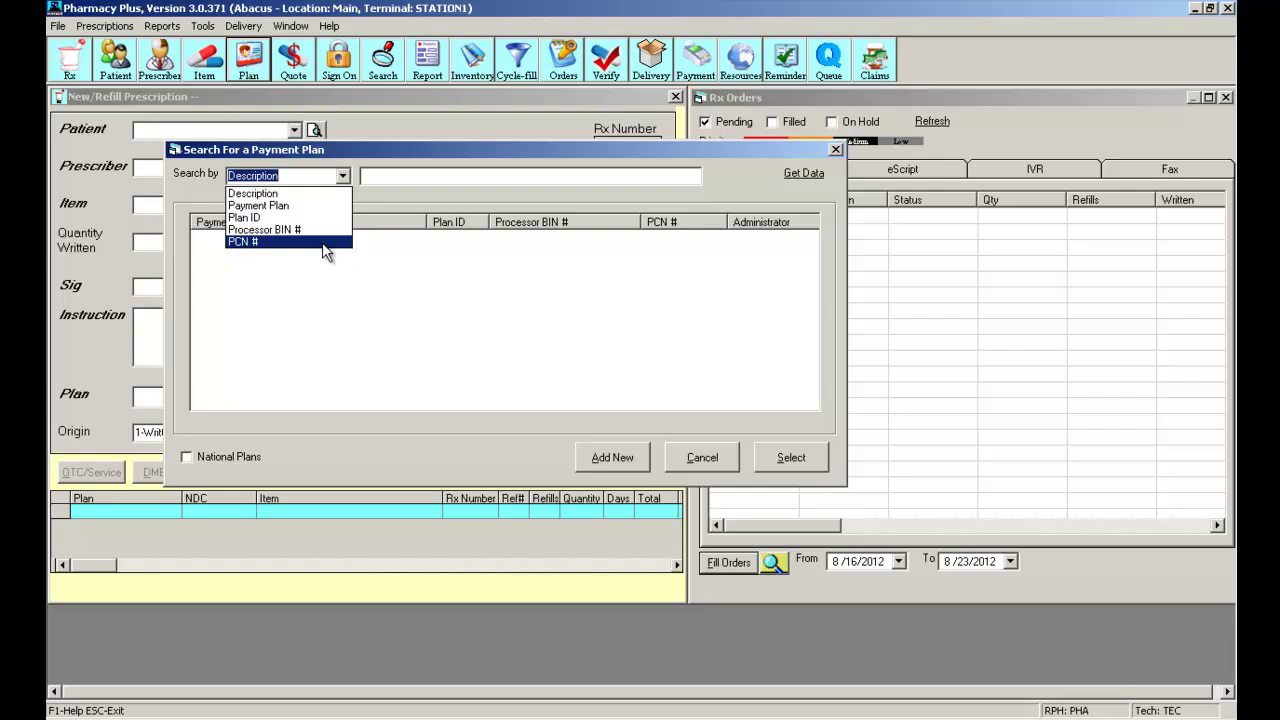
pyautogui.click(355, 183)
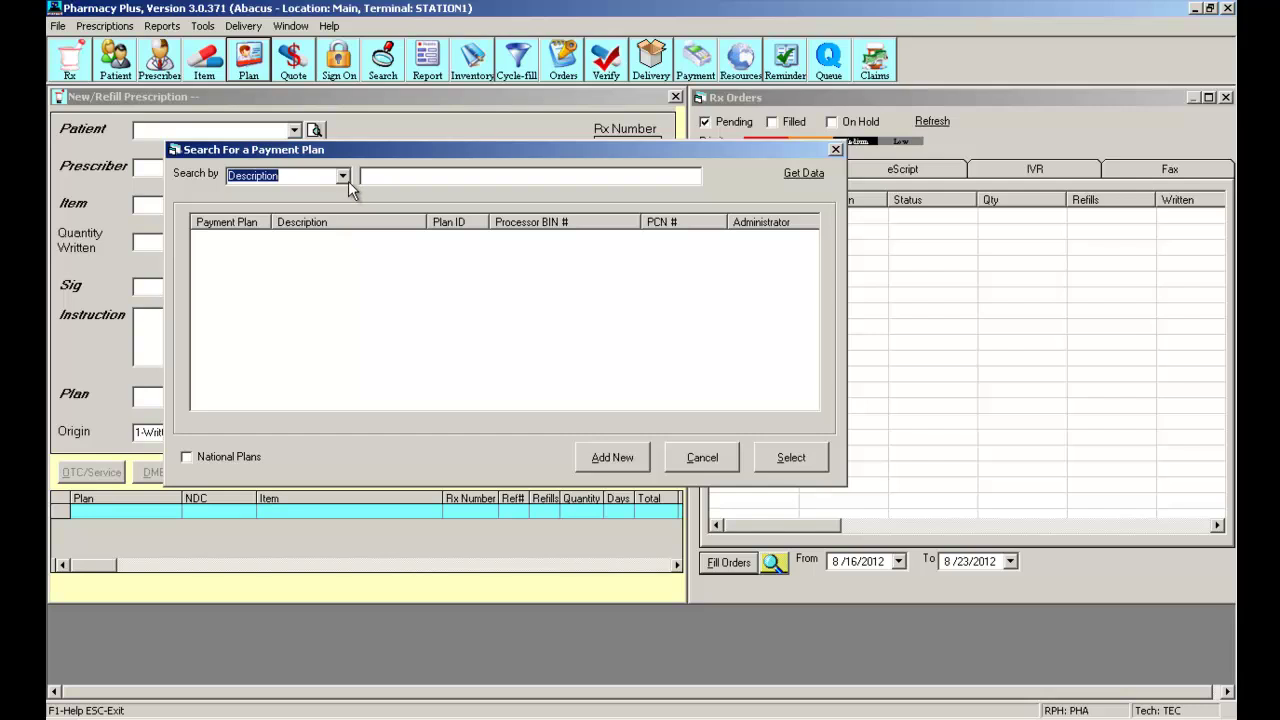
pyautogui.click(346, 180)
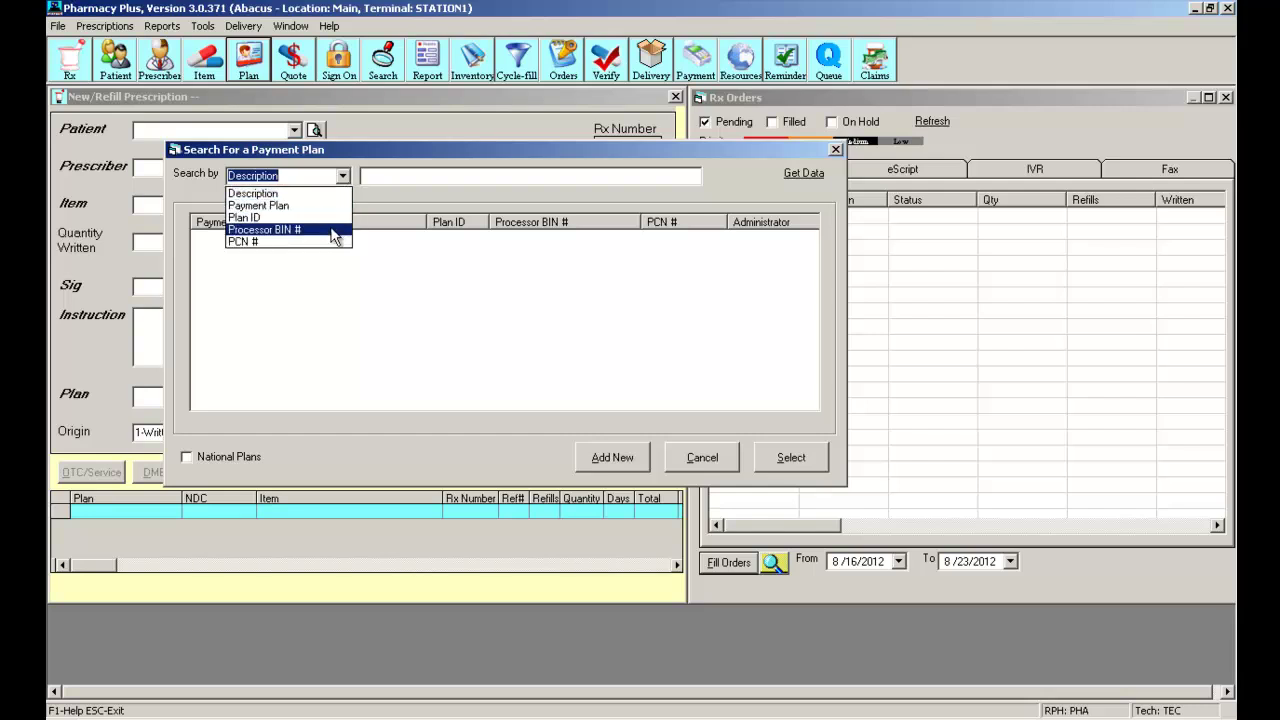
pyautogui.click(336, 230)
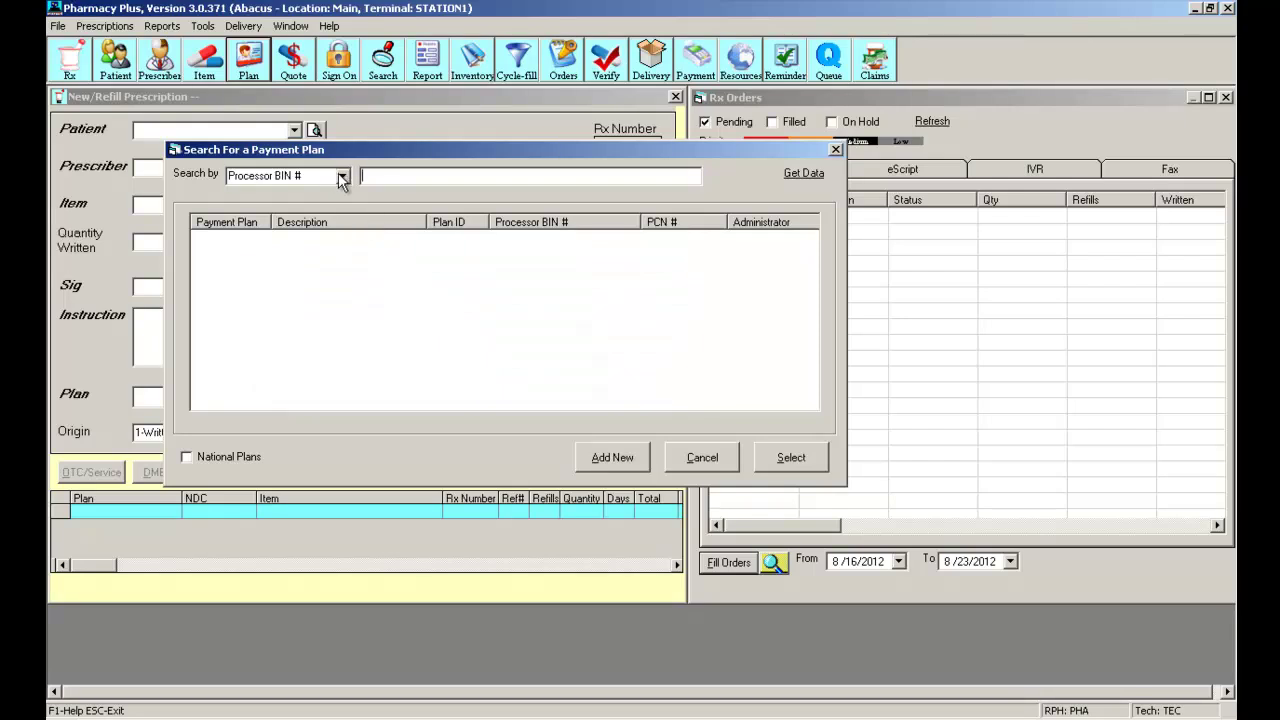
# - Search BIN 004336 to list CVS Caremark Legacy ADV, then select the search text
pyautogui.write('004336')
pyautogui.click(809, 173)
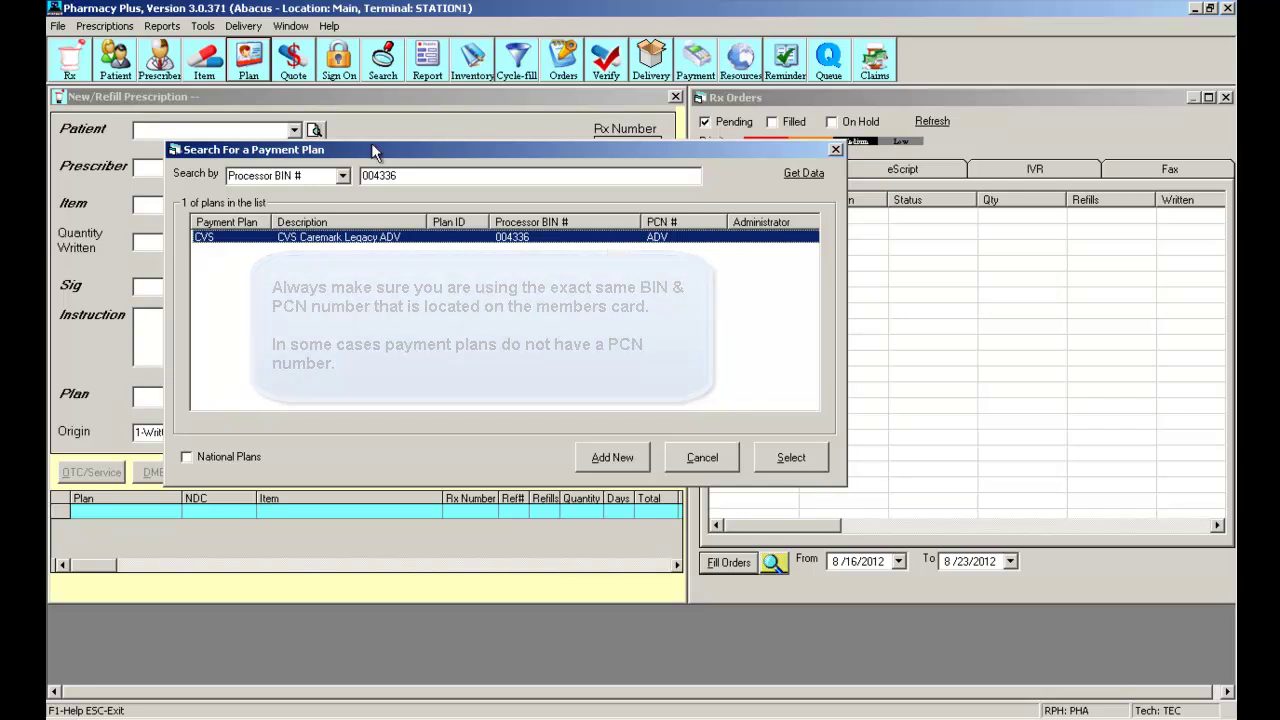
pyautogui.moveTo(443, 179); pyautogui.dragTo(273, 170)
# - Clear the BIN search to list all 146 plans, then include National Plans to show 6496
pyautogui.press('Delete')
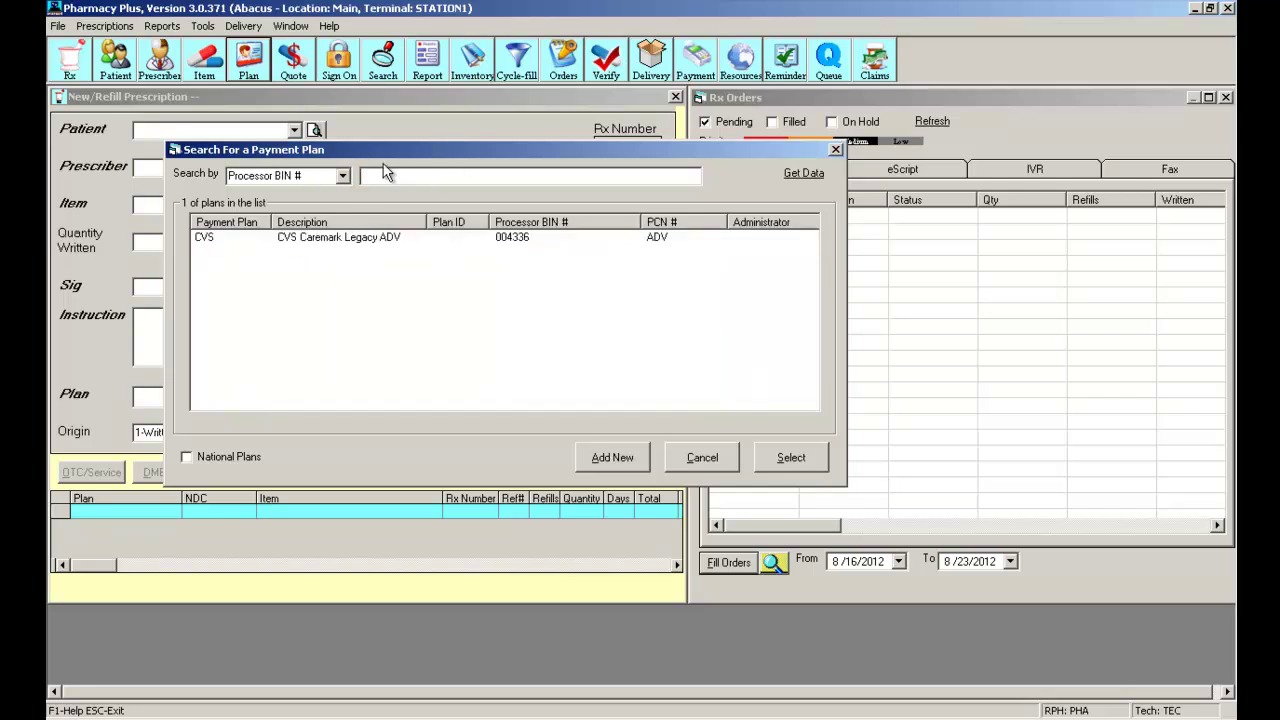
pyautogui.click(792, 180)
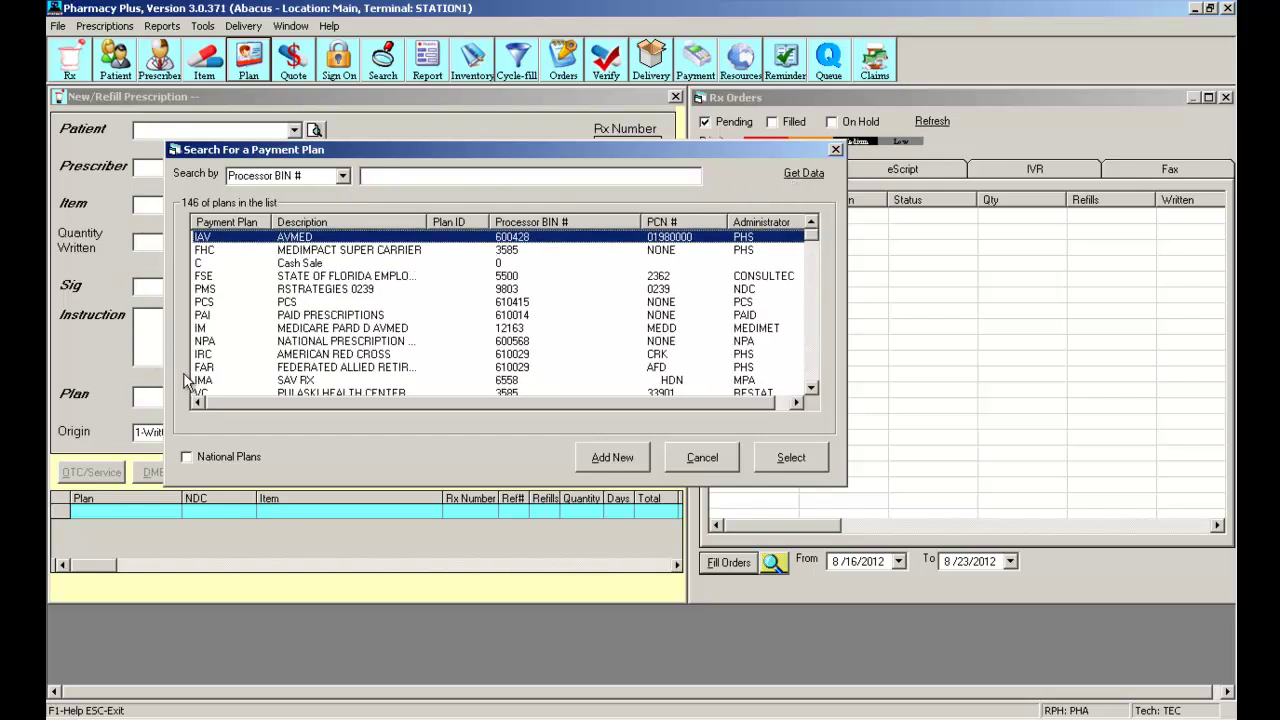
pyautogui.click(810, 388)
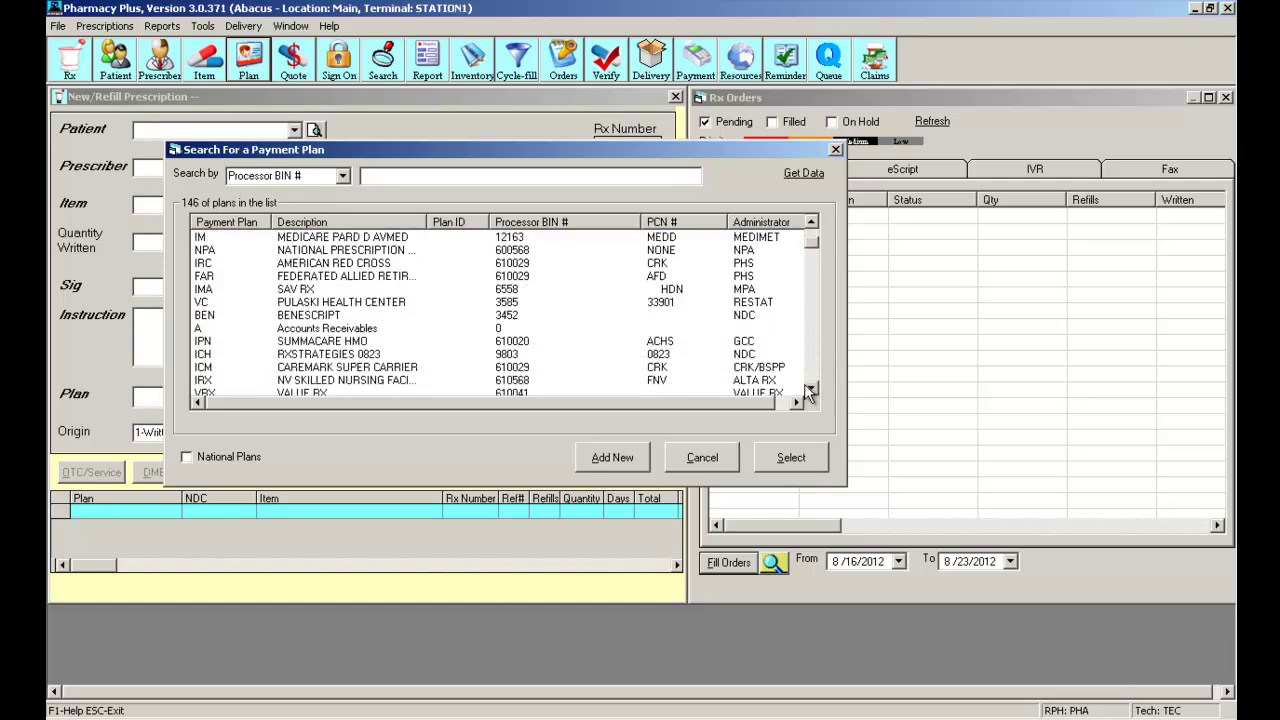
pyautogui.click(185, 458)
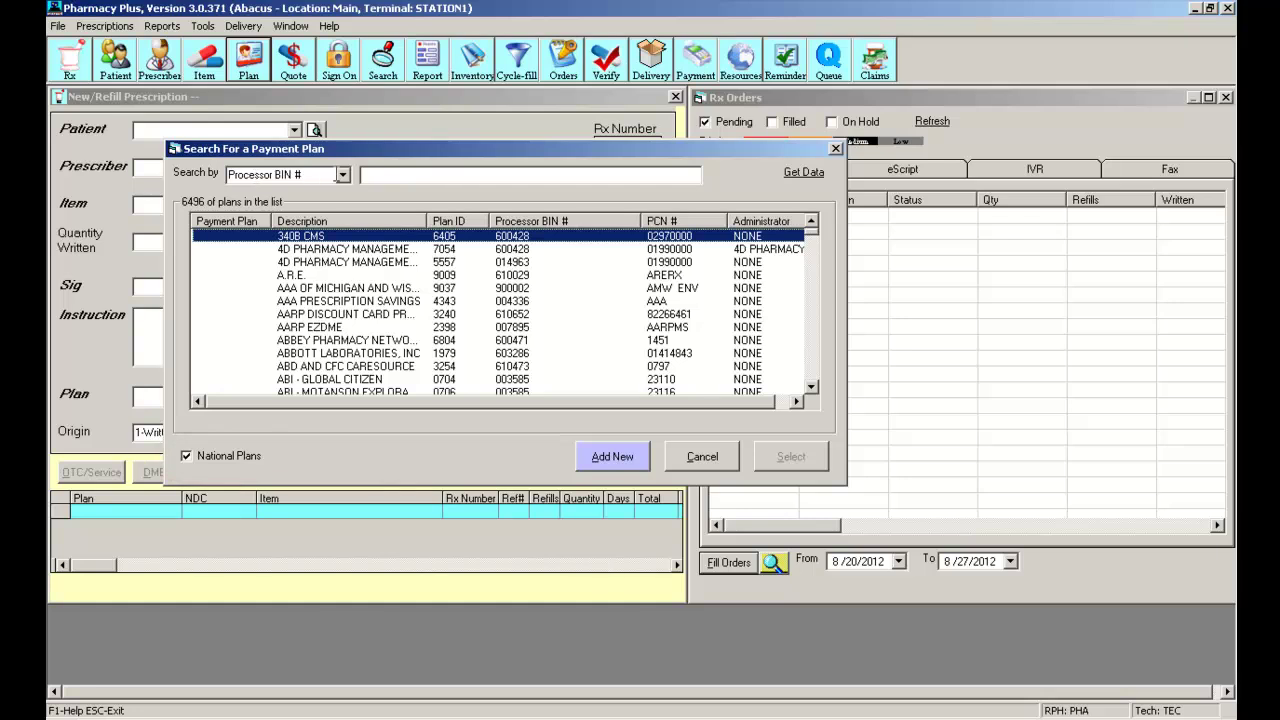
# - Search BIN 610014 to narrow the list to 6 plans and inspect plan ID 1074
pyautogui.click(372, 175)
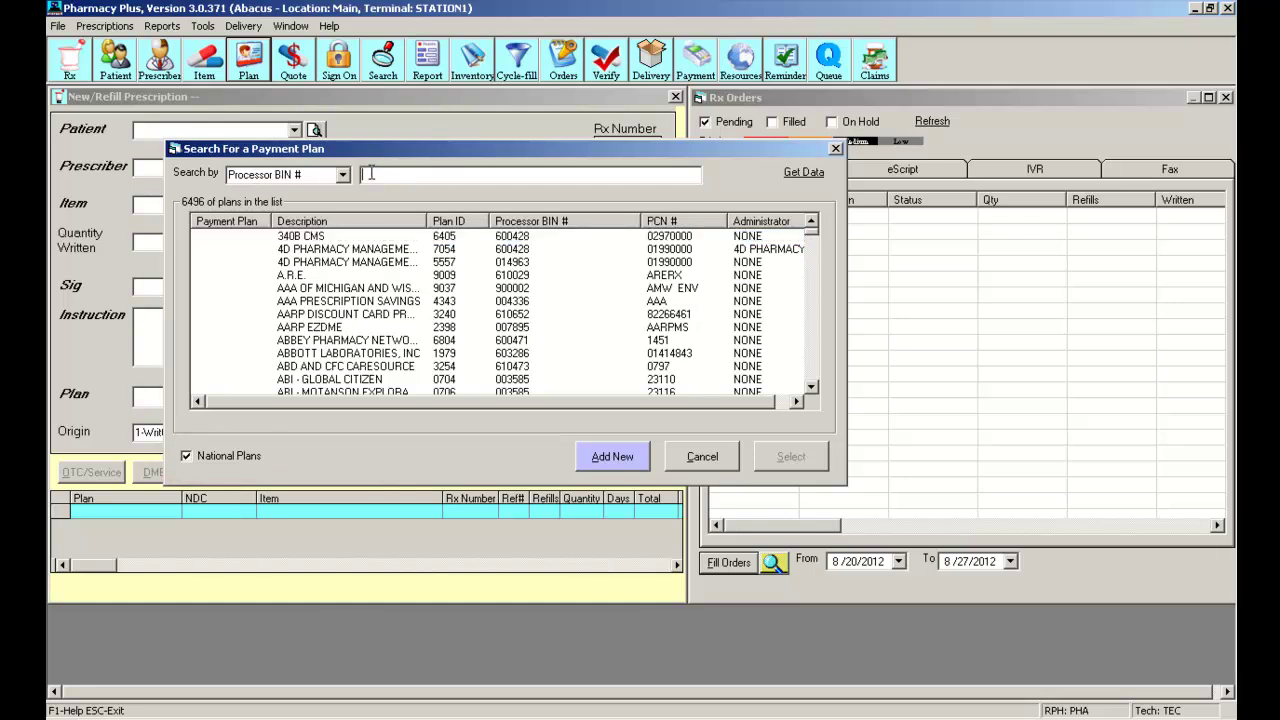
pyautogui.write('610014')
pyautogui.press('Return')
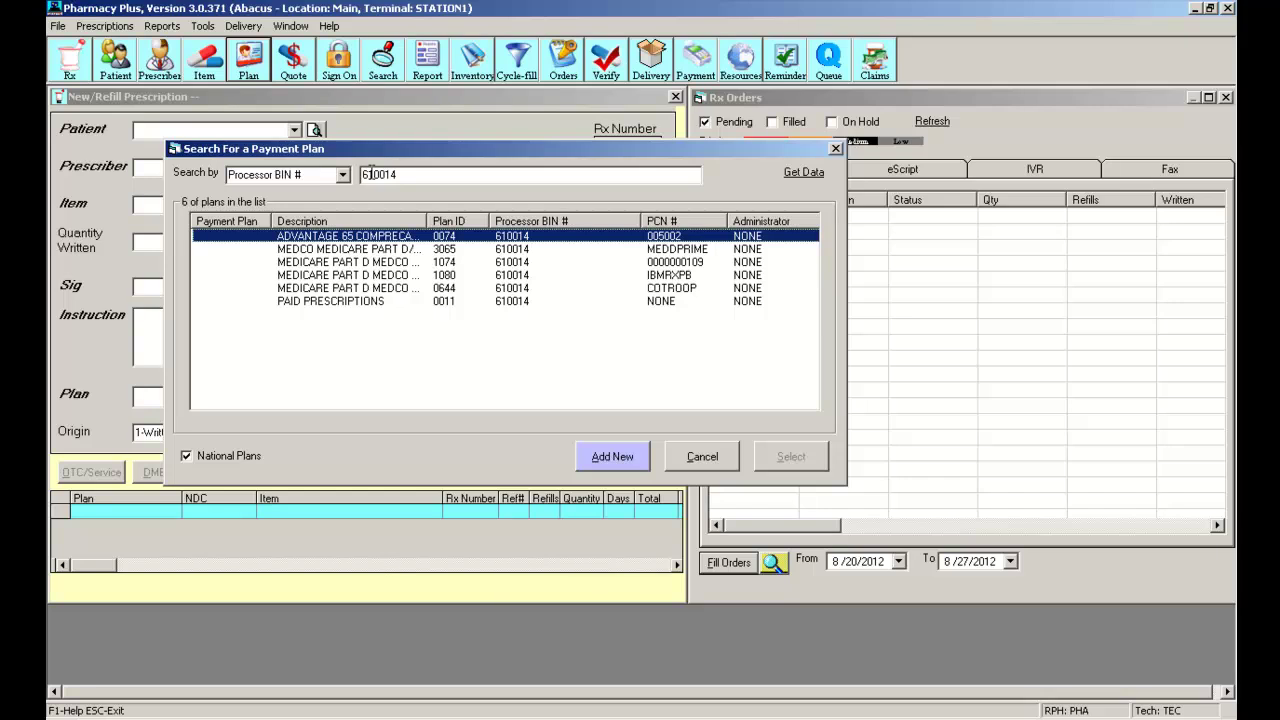
pyautogui.click(605, 262)
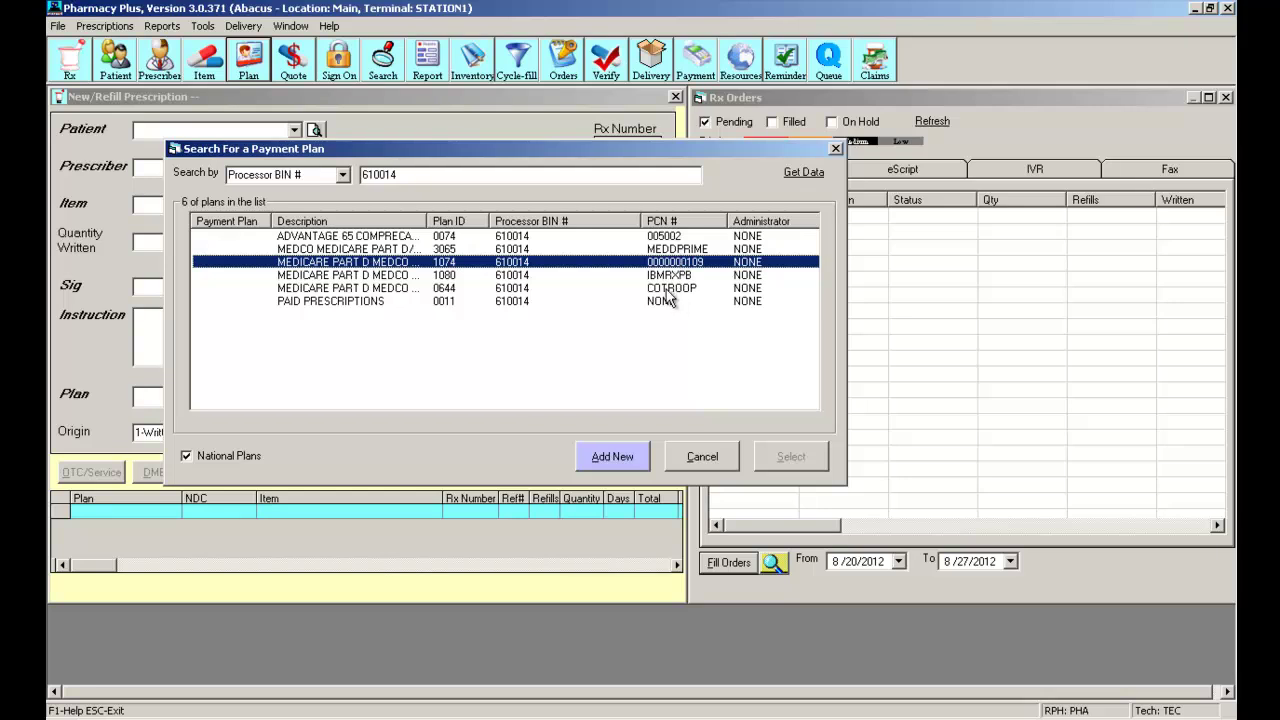
pyautogui.click(560, 236)
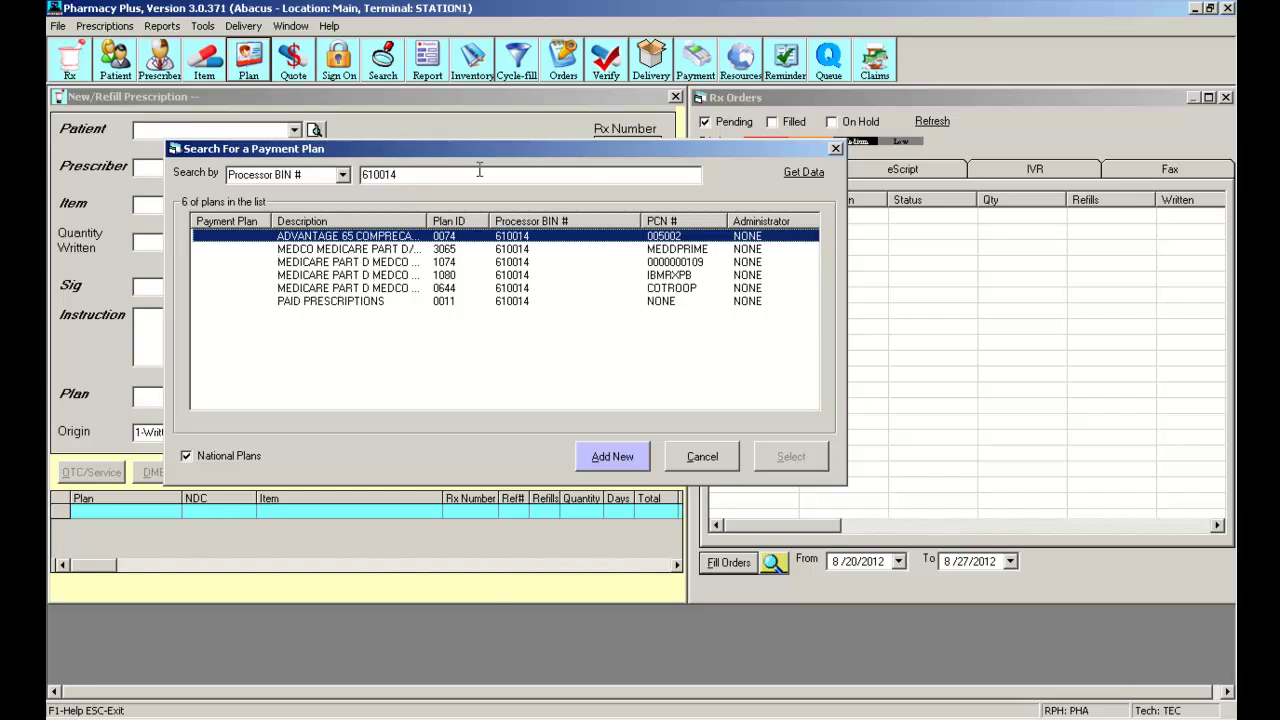
# - Clear the BIN search and add national plan 4D PHARMACY MANAGEMENT SYSTEMS (ID 7054)
pyautogui.moveTo(479, 171); pyautogui.dragTo(229, 174)
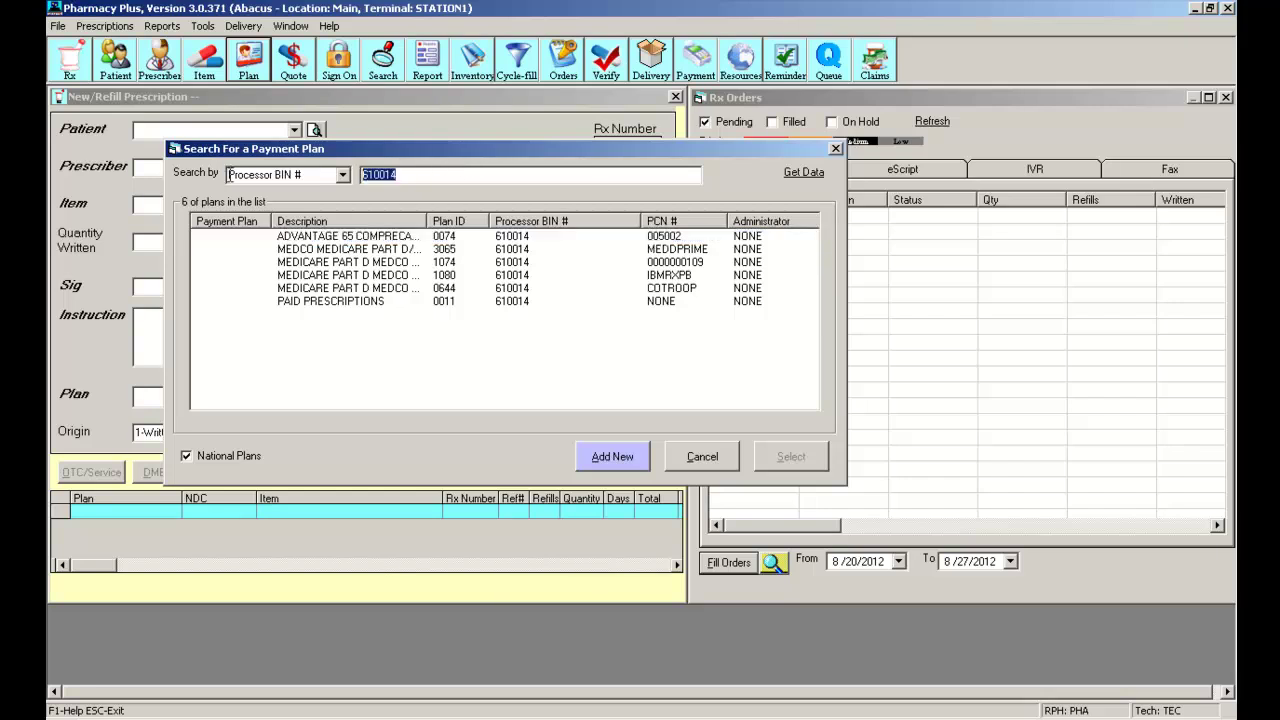
pyautogui.press('BackSpace')
pyautogui.click(805, 178)
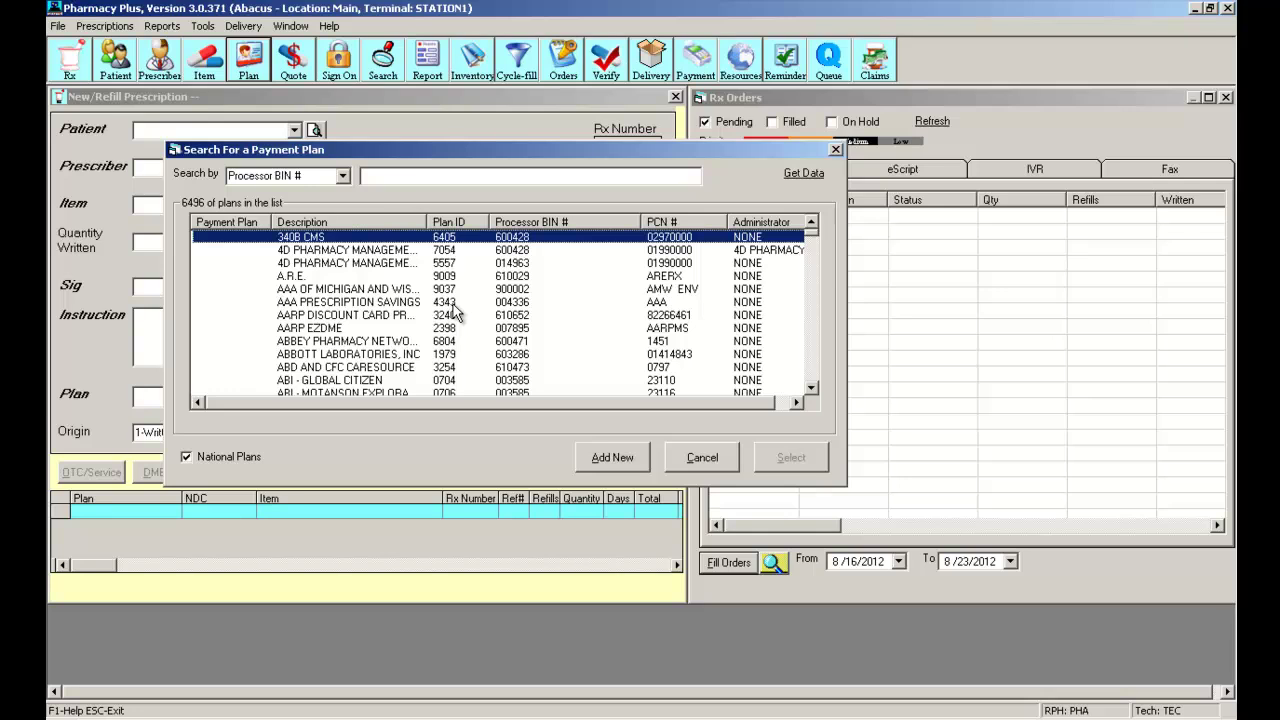
pyautogui.click(297, 252)
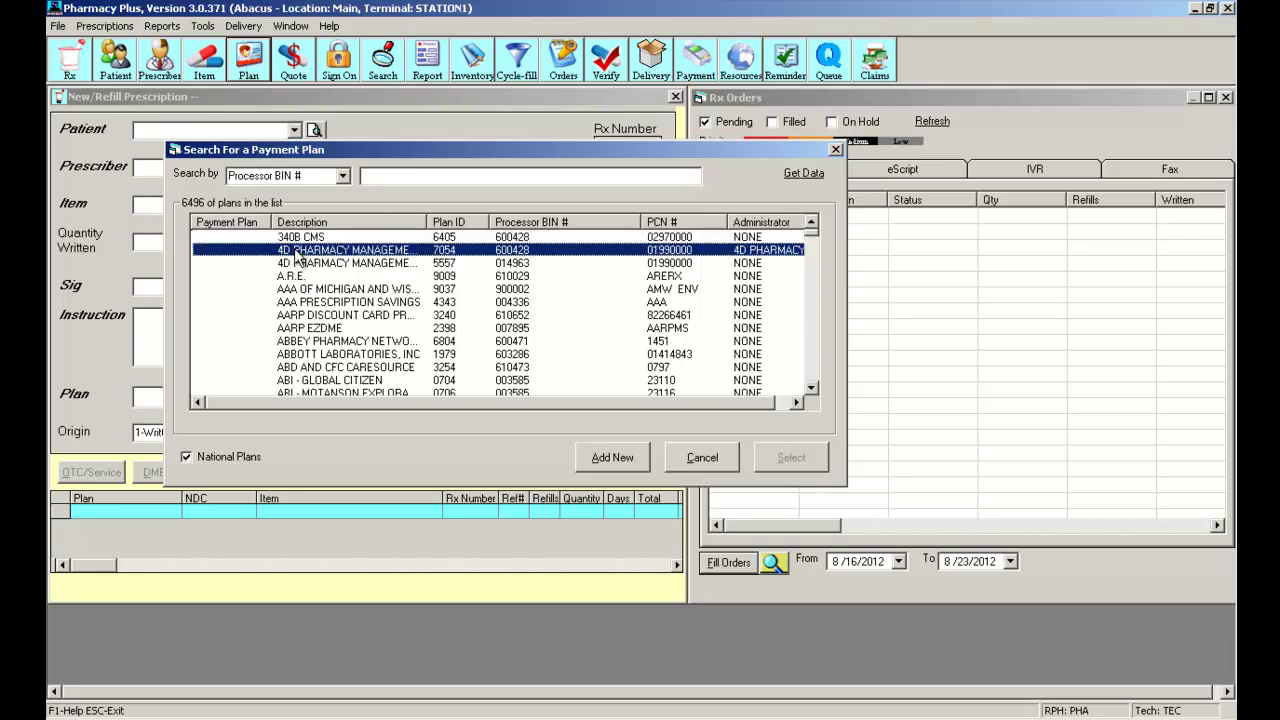
pyautogui.click(607, 462)
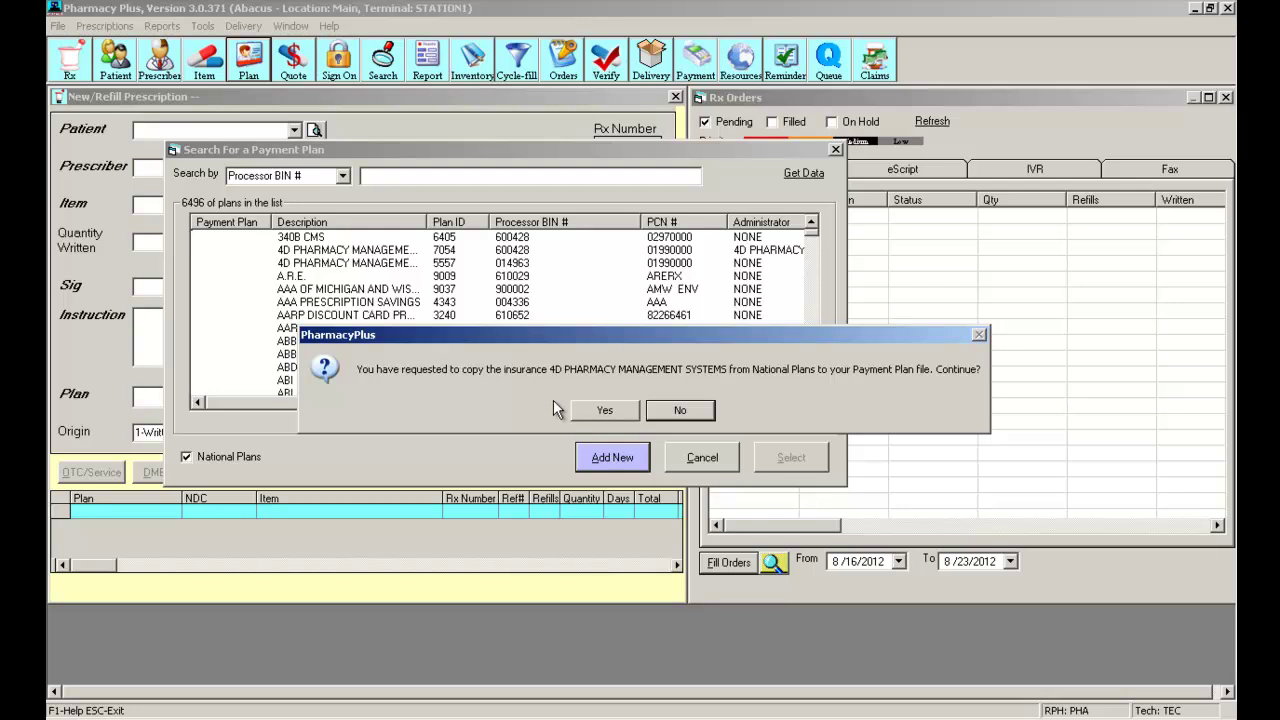
# - Confirm the copy, prefilling a plan record with BIN 600428 and PCN 01990000
pyautogui.click(590, 410)
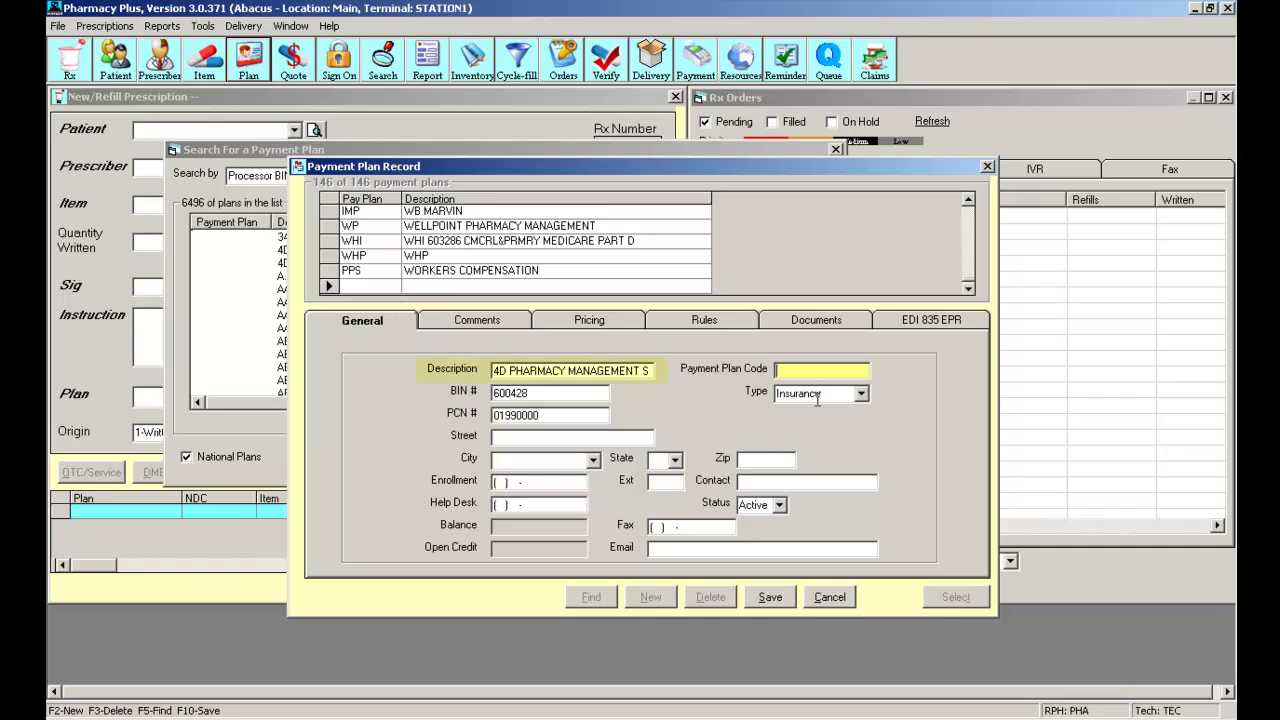
# - Save the copied plan with code 4DP and close both payment plan windows
pyautogui.press('F10')
pyautogui.write('4DP')
pyautogui.click(770, 597)
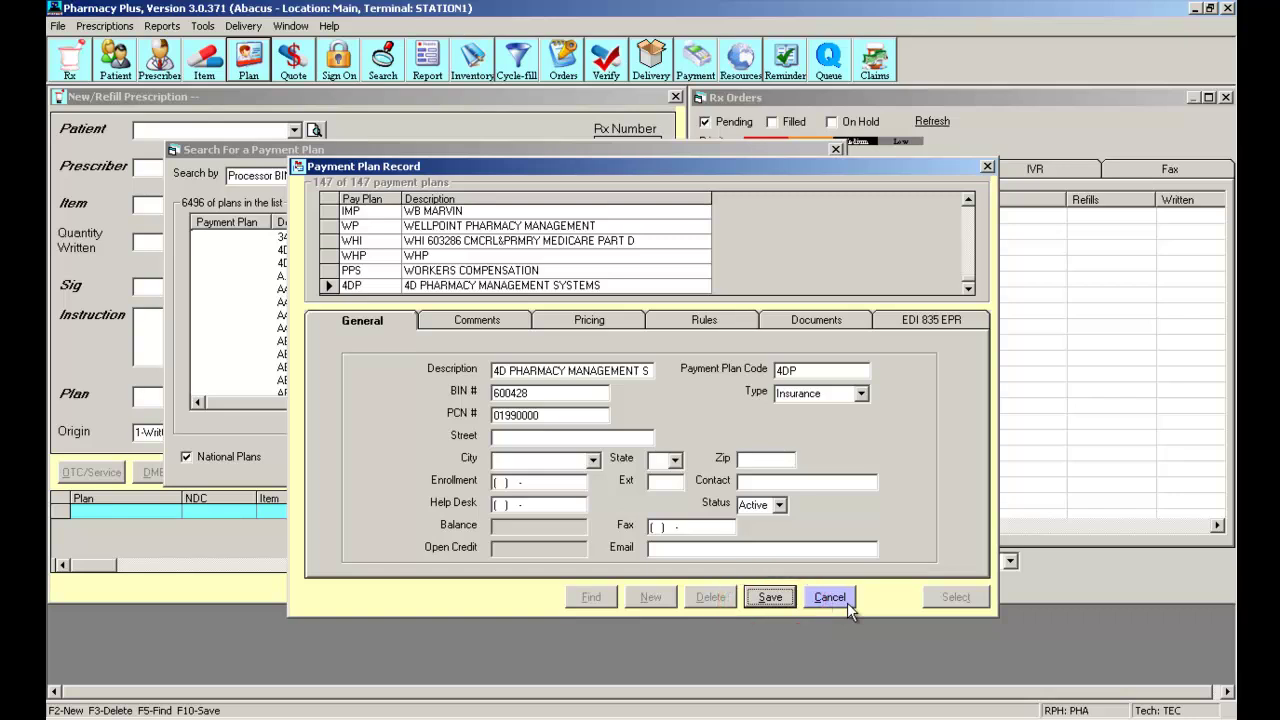
pyautogui.click(988, 166)
pyautogui.click(856, 148)
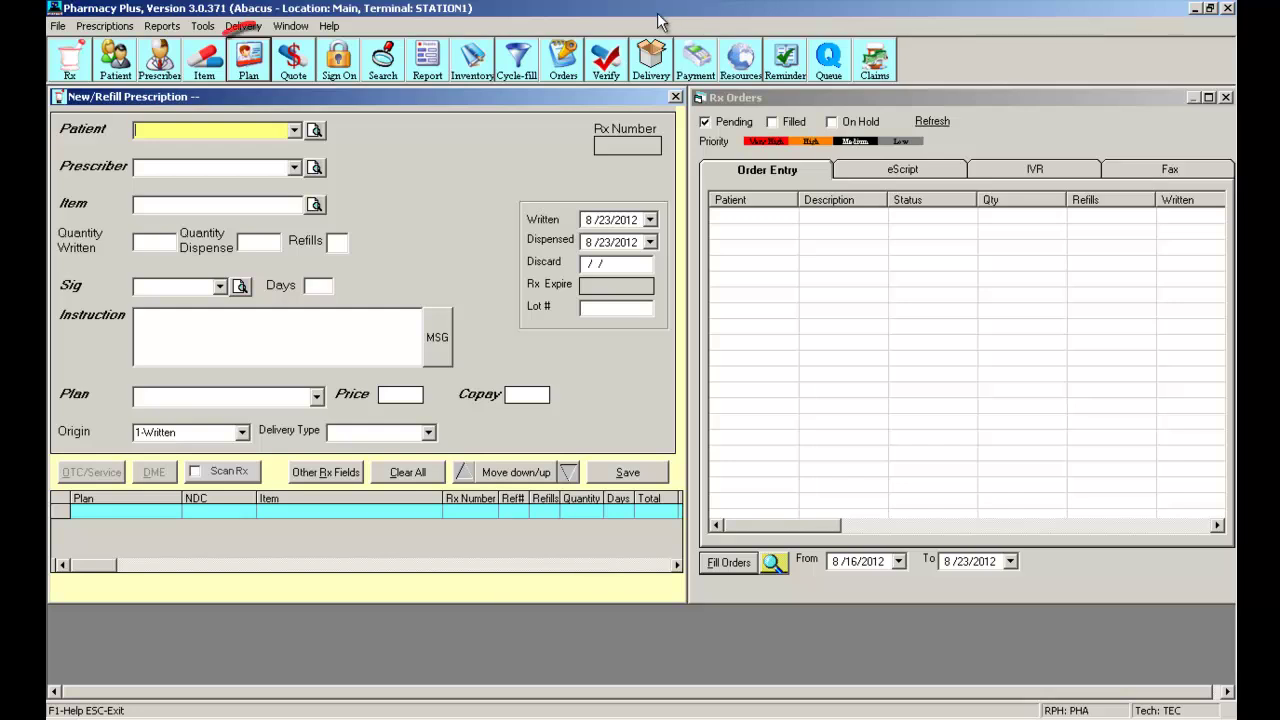
# - Search Processor BIN # 610014 again, toggling National Plans on then off, leaving 0 plans
pyautogui.click(256, 62)
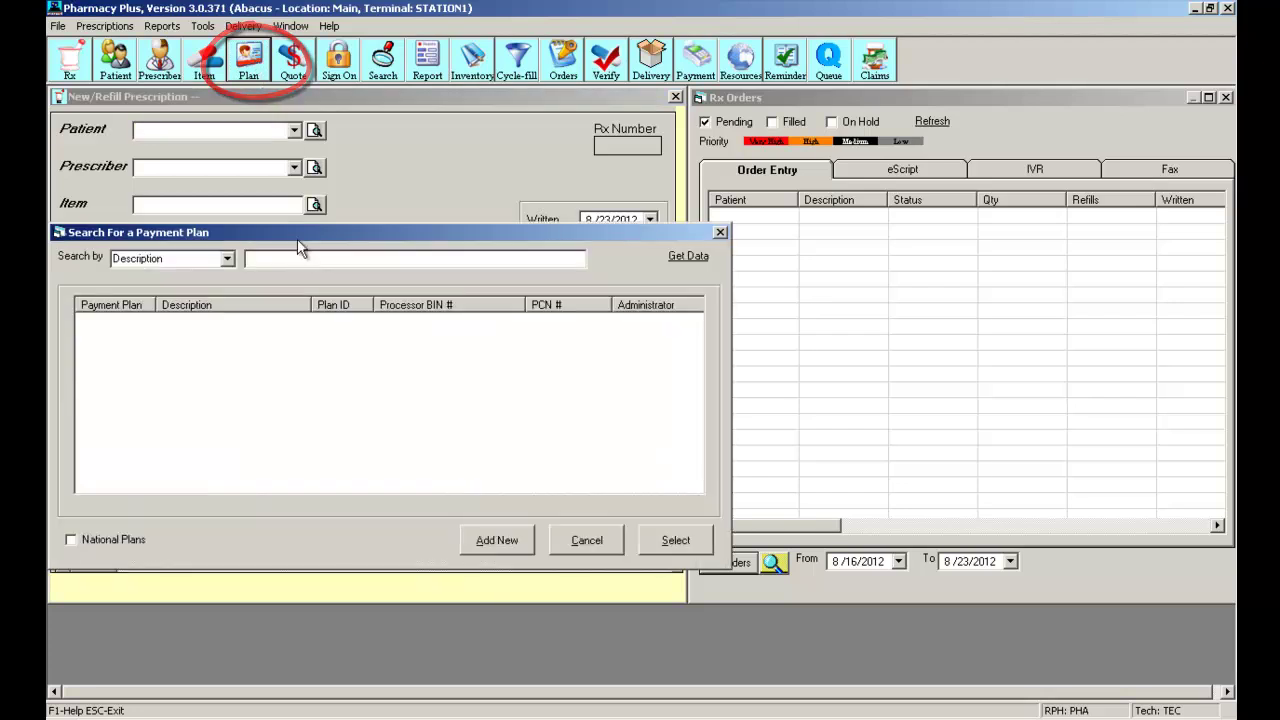
pyautogui.moveTo(297, 235); pyautogui.dragTo(457, 168)
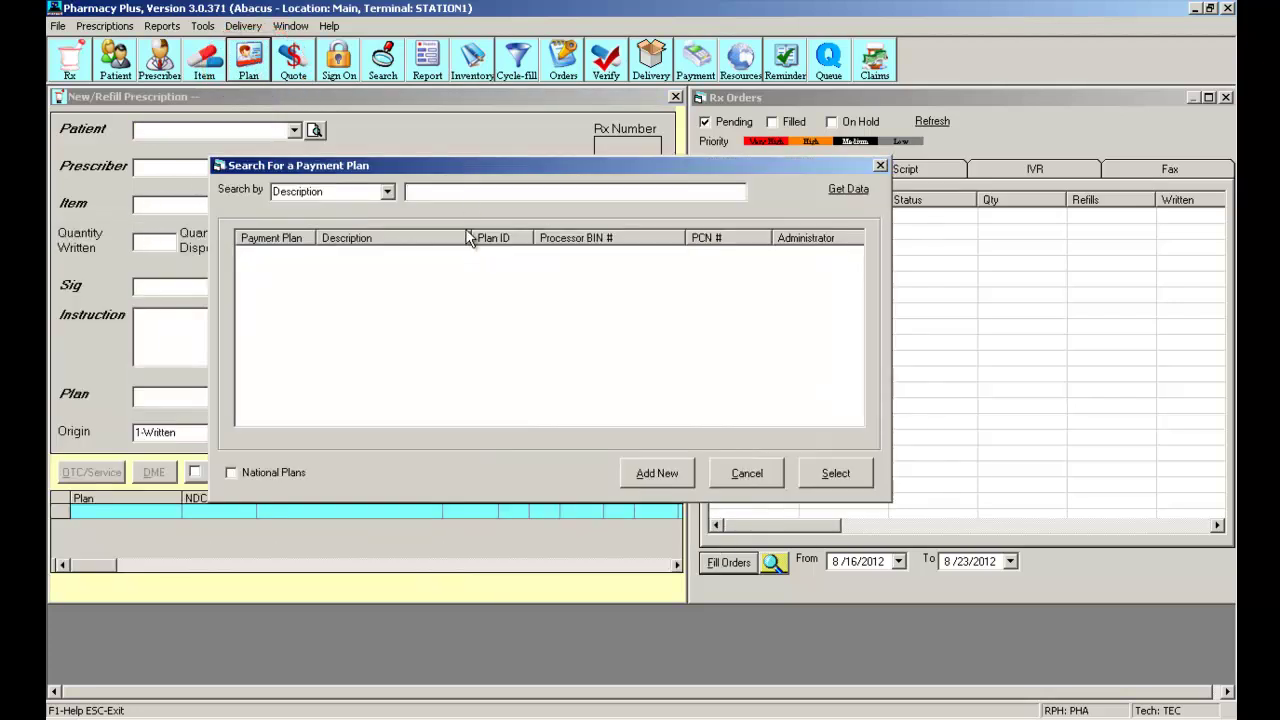
pyautogui.click(387, 191)
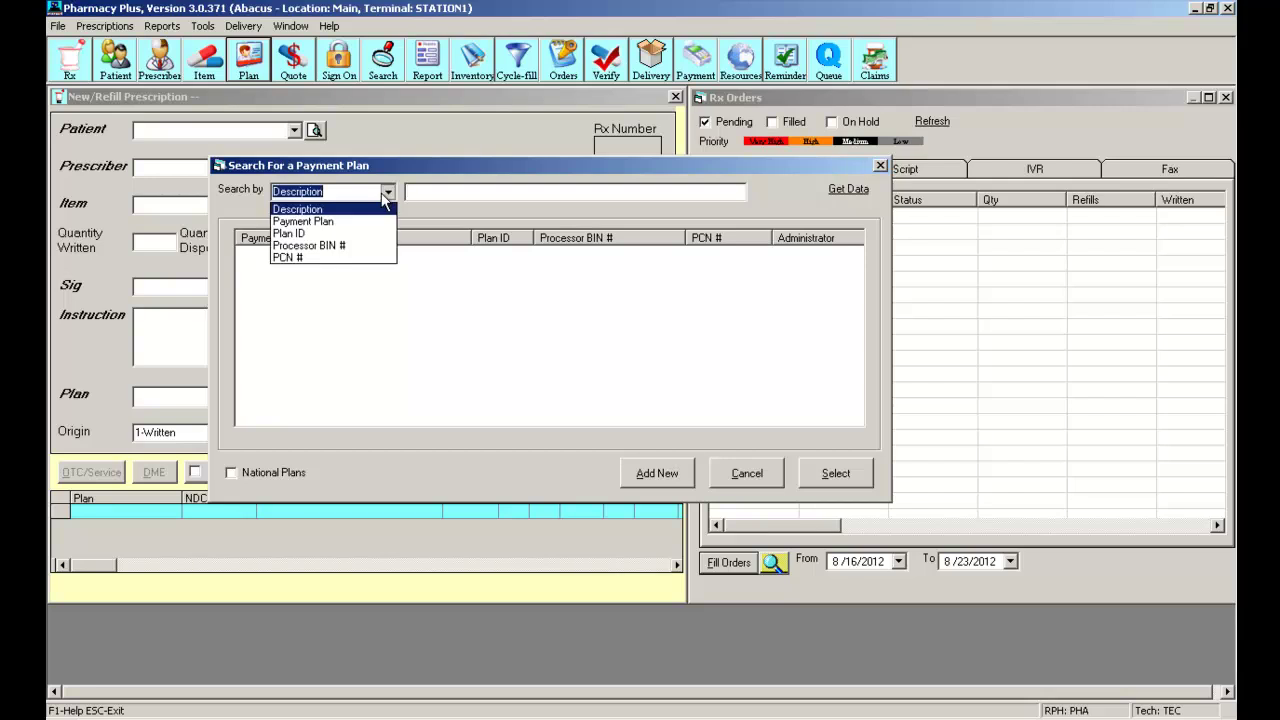
pyautogui.click(365, 247)
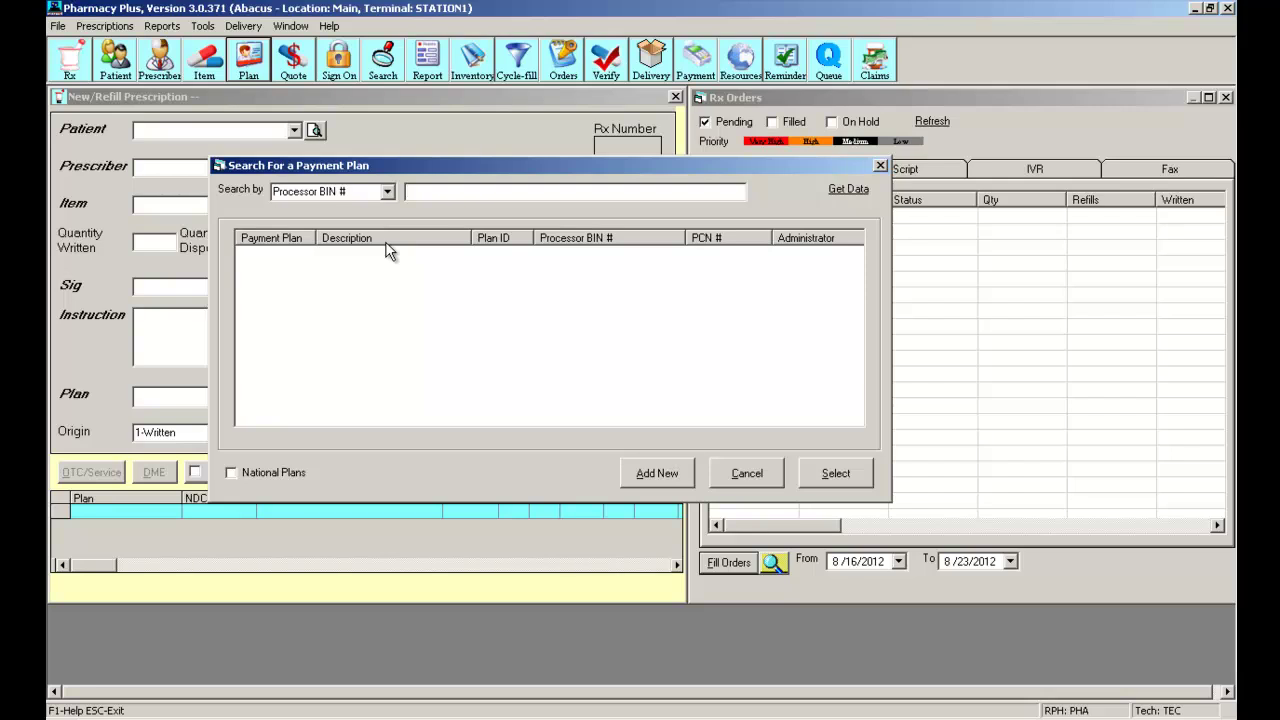
pyautogui.write('610014')
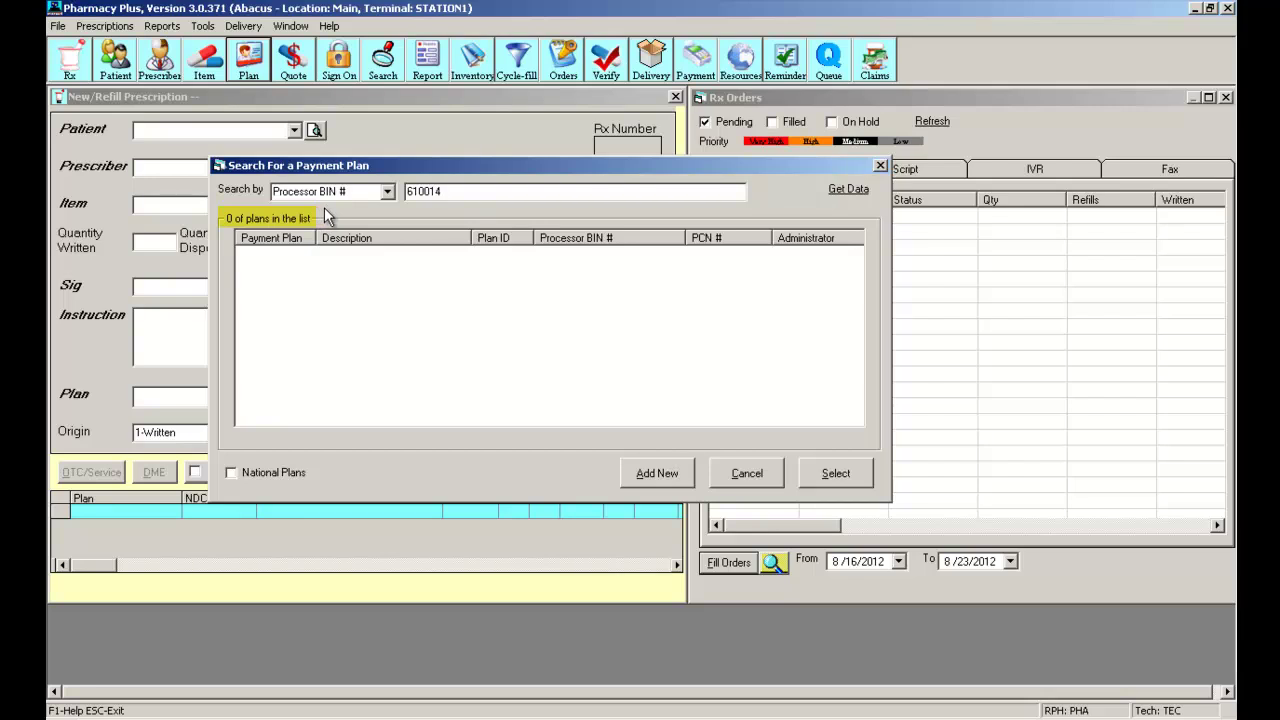
pyautogui.click(290, 474)
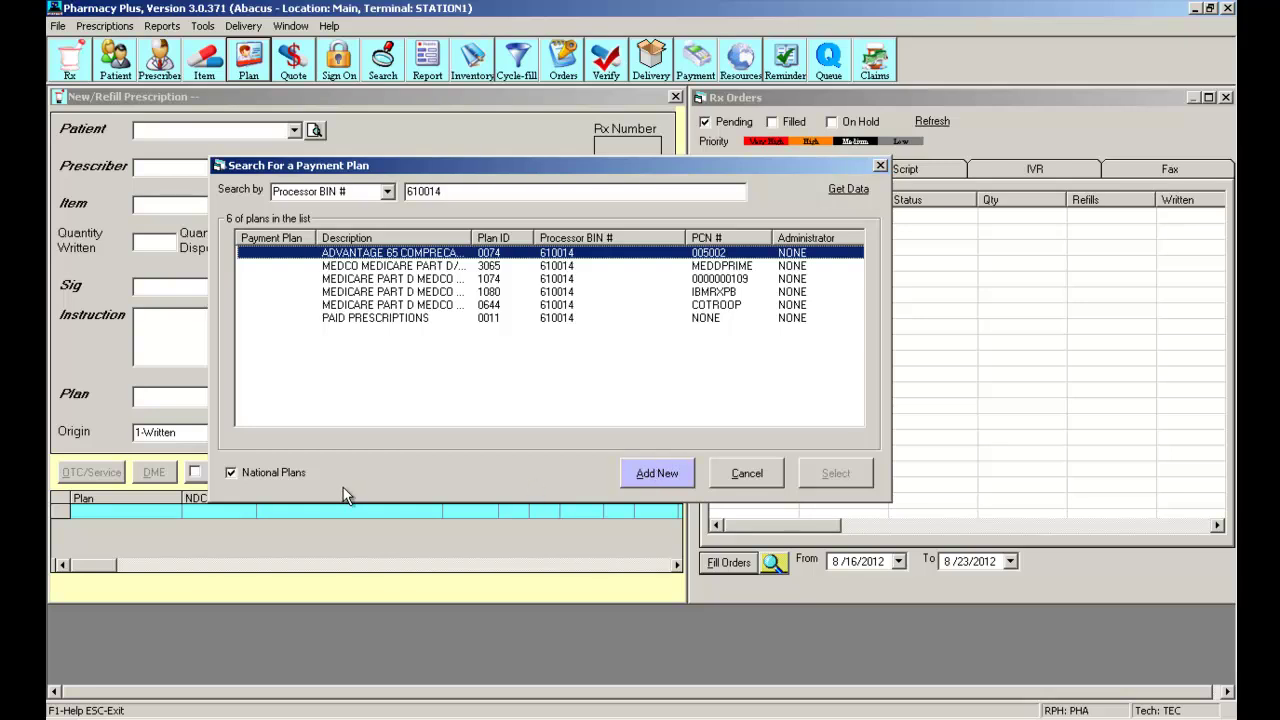
pyautogui.click(274, 472)
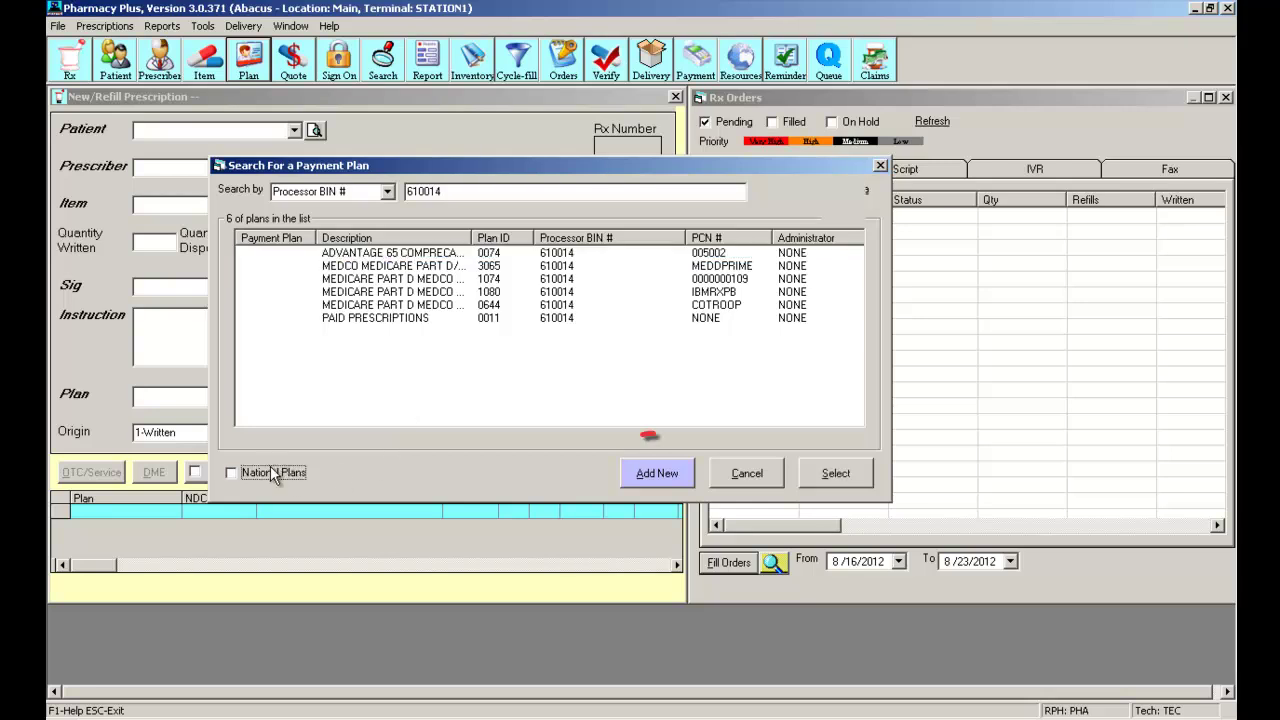
# - Add a new plan with description 'United Healthcare' and plan code UHC
pyautogui.click(656, 474)
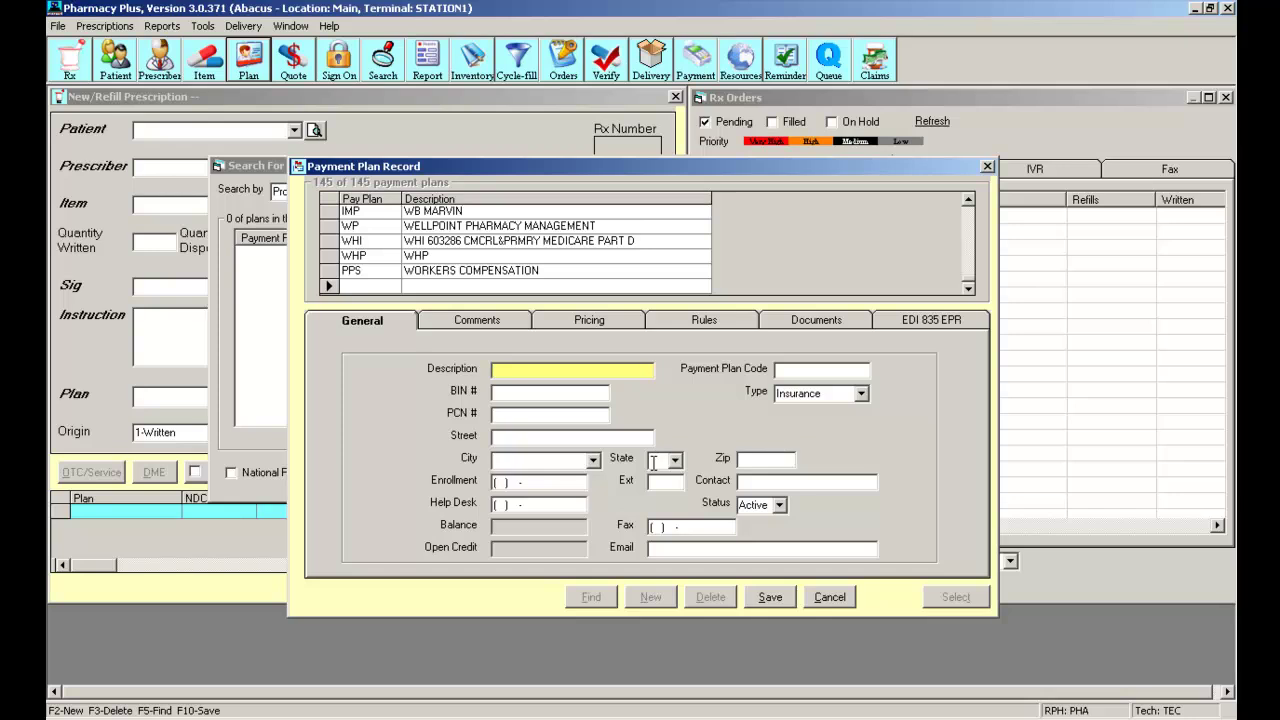
pyautogui.write('United Healthcare')
pyautogui.press('Tab')
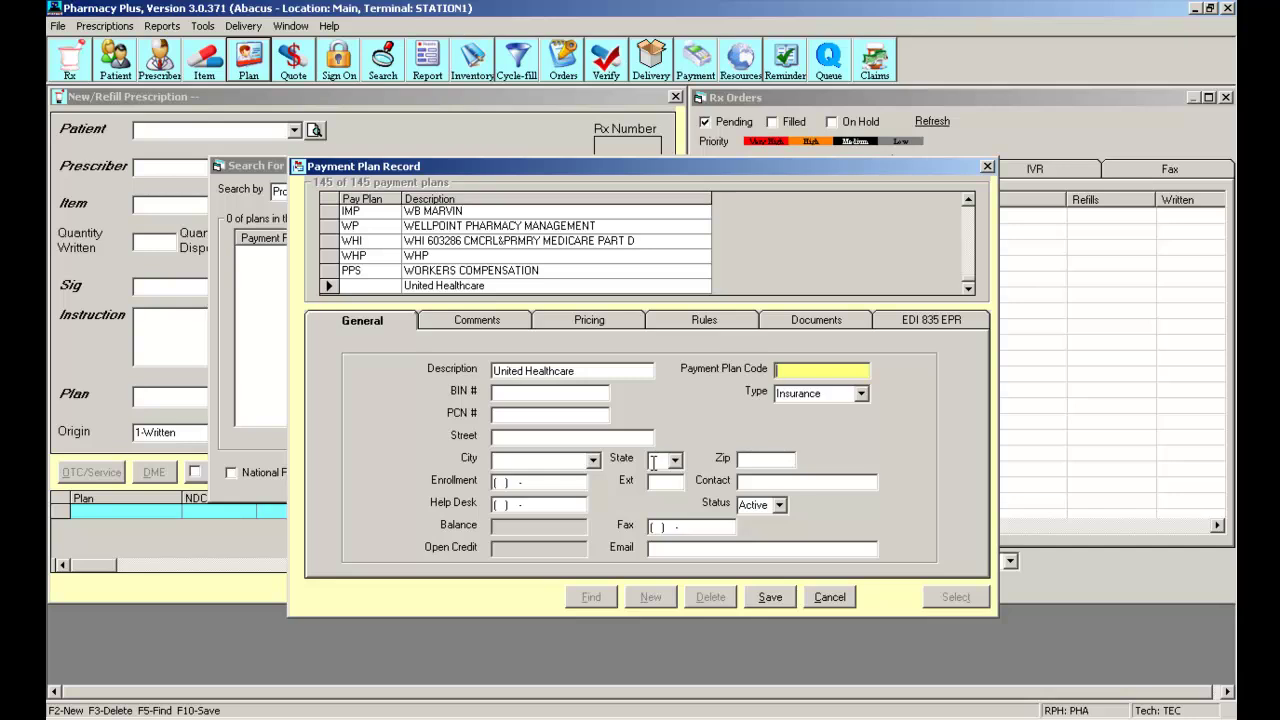
pyautogui.write('UHC')
pyautogui.press('Tab')
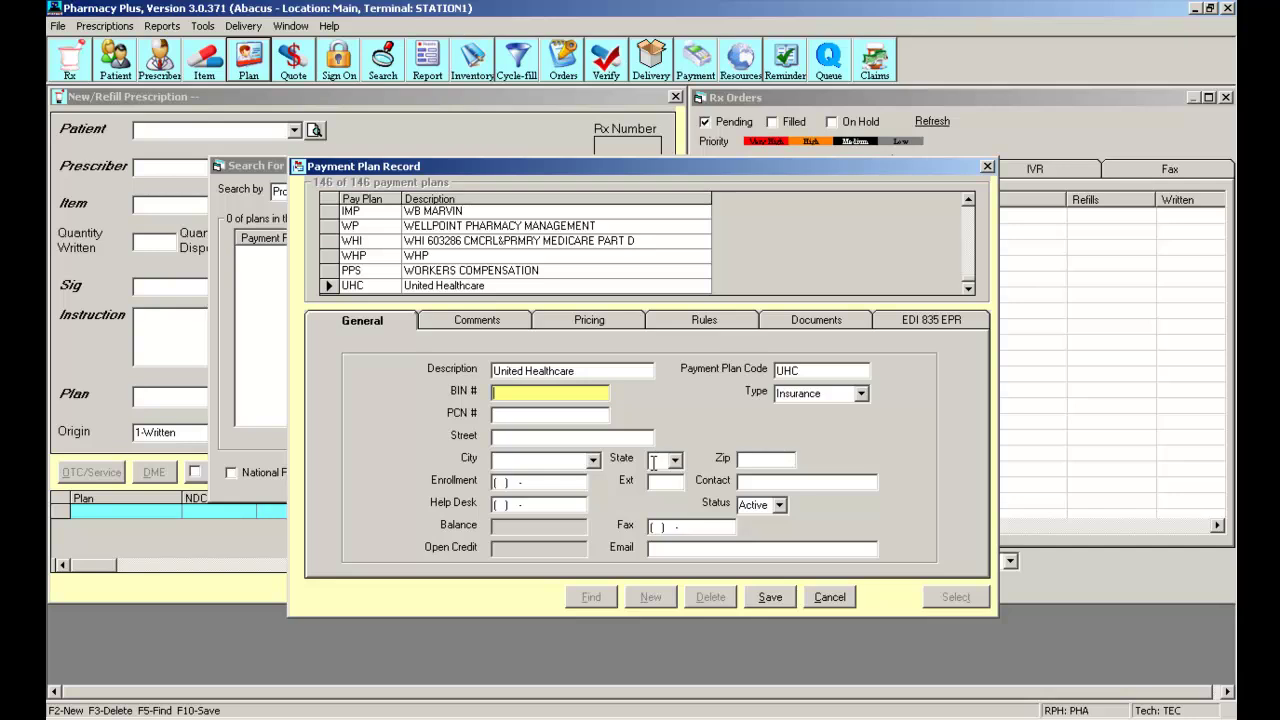
# - Enter 610014 as the United Healthcare plan's BIN, leaving PCN blank
pyautogui.write('610014')
pyautogui.click(560, 414)
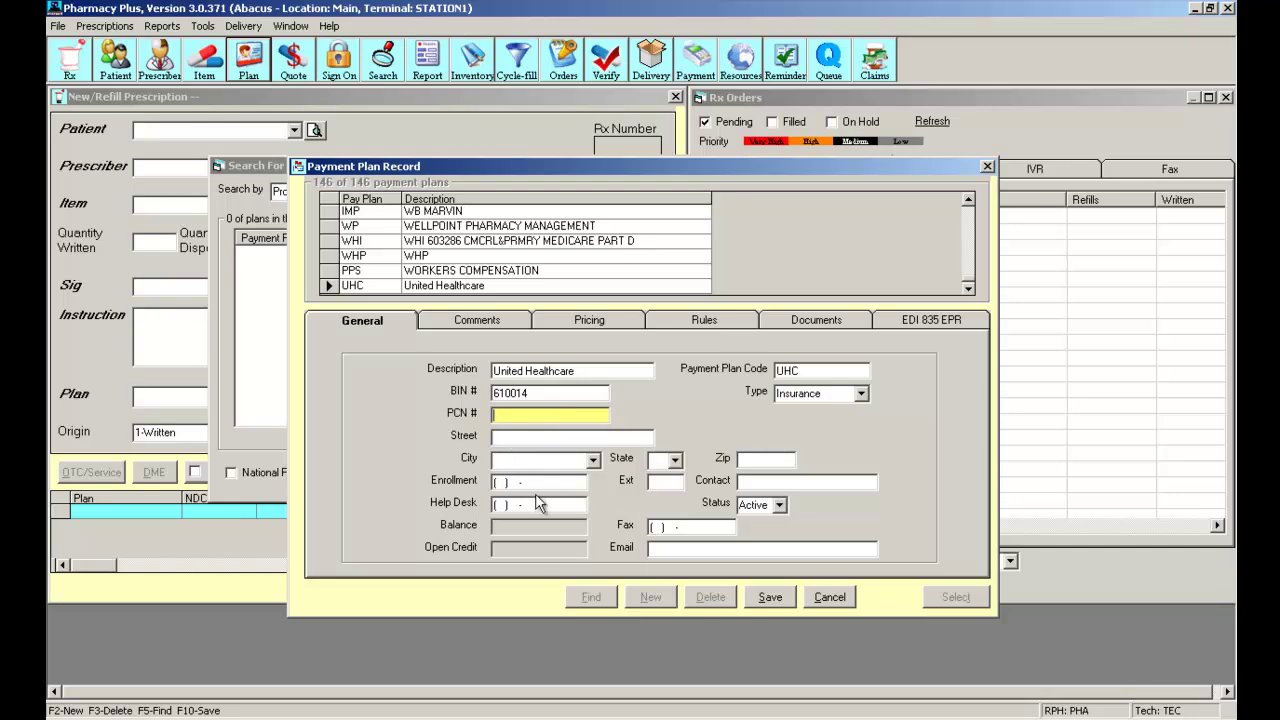
pyautogui.click(862, 395)
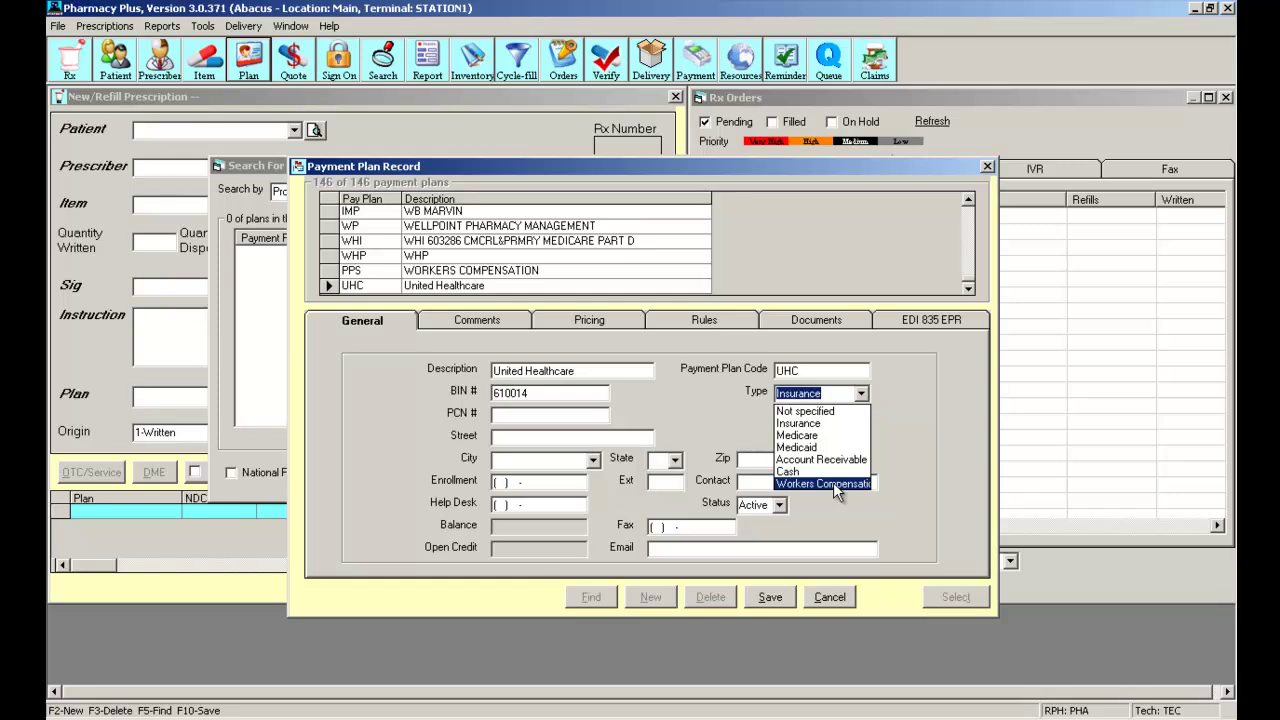
pyautogui.click(860, 424)
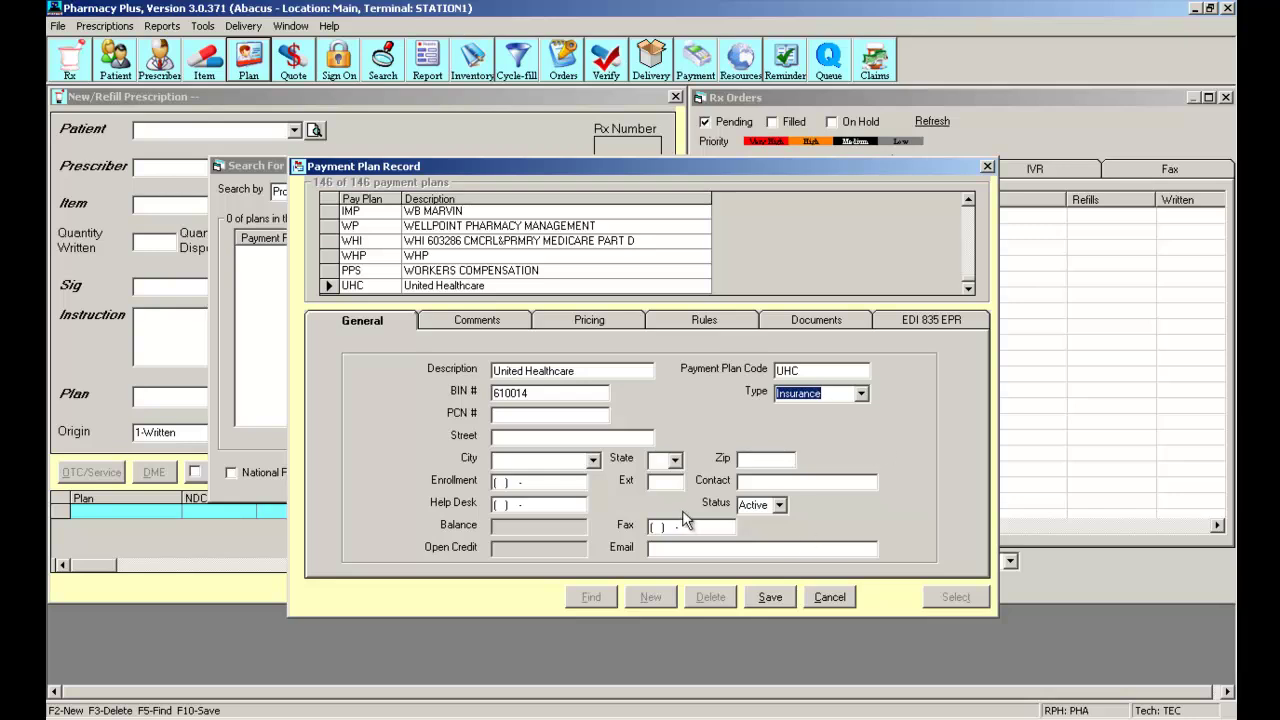
# - Save the UHC plan, close its record, and rerun the BIN 610014 search to list United Healthcare
pyautogui.click(770, 597)
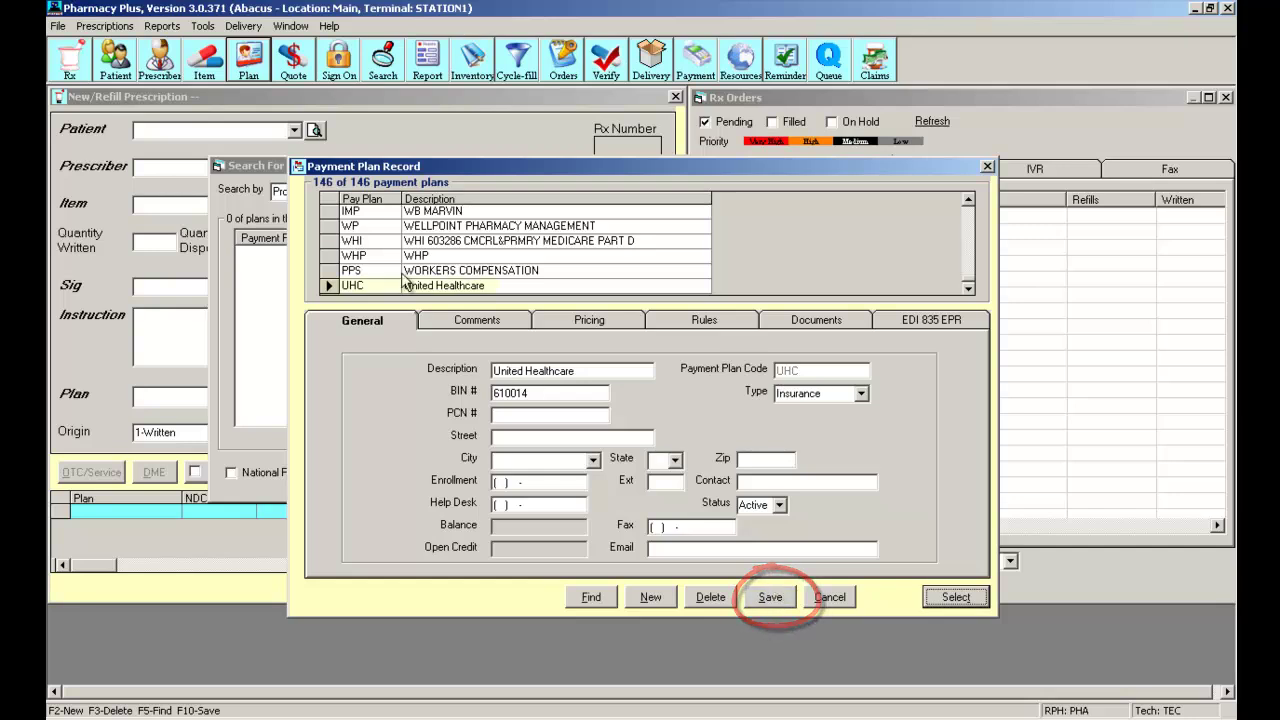
pyautogui.click(327, 286)
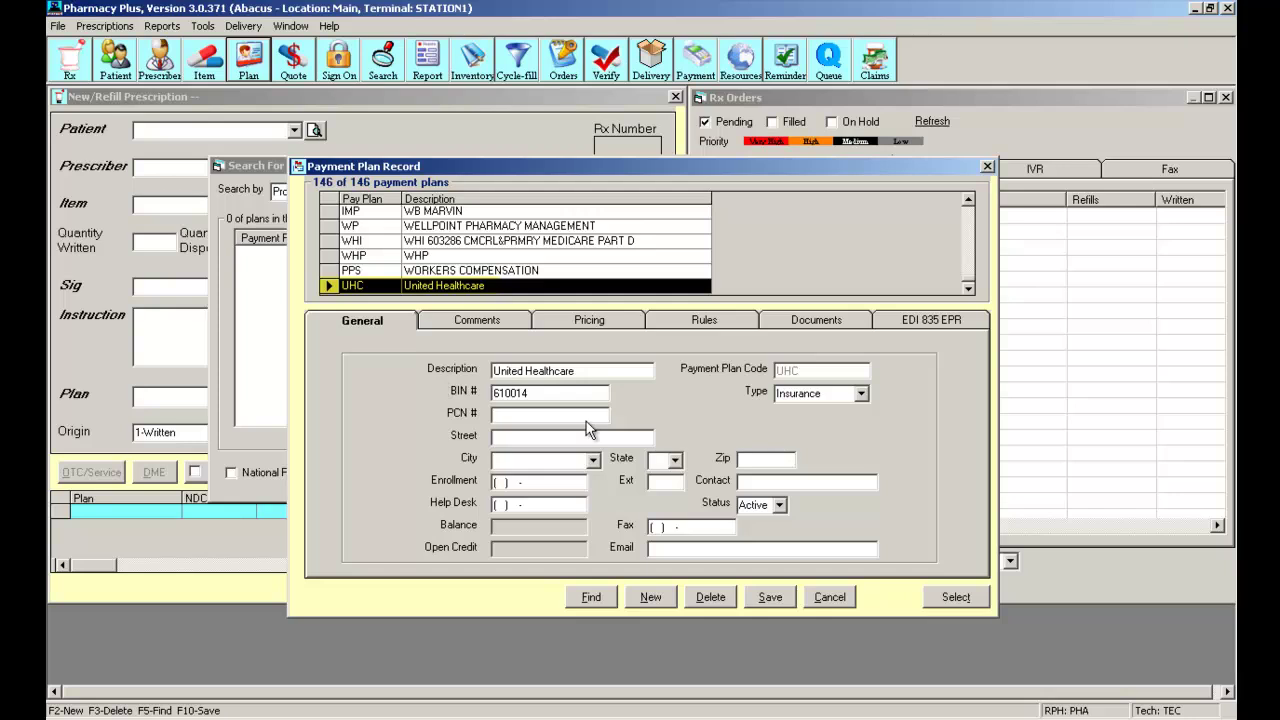
pyautogui.click(986, 167)
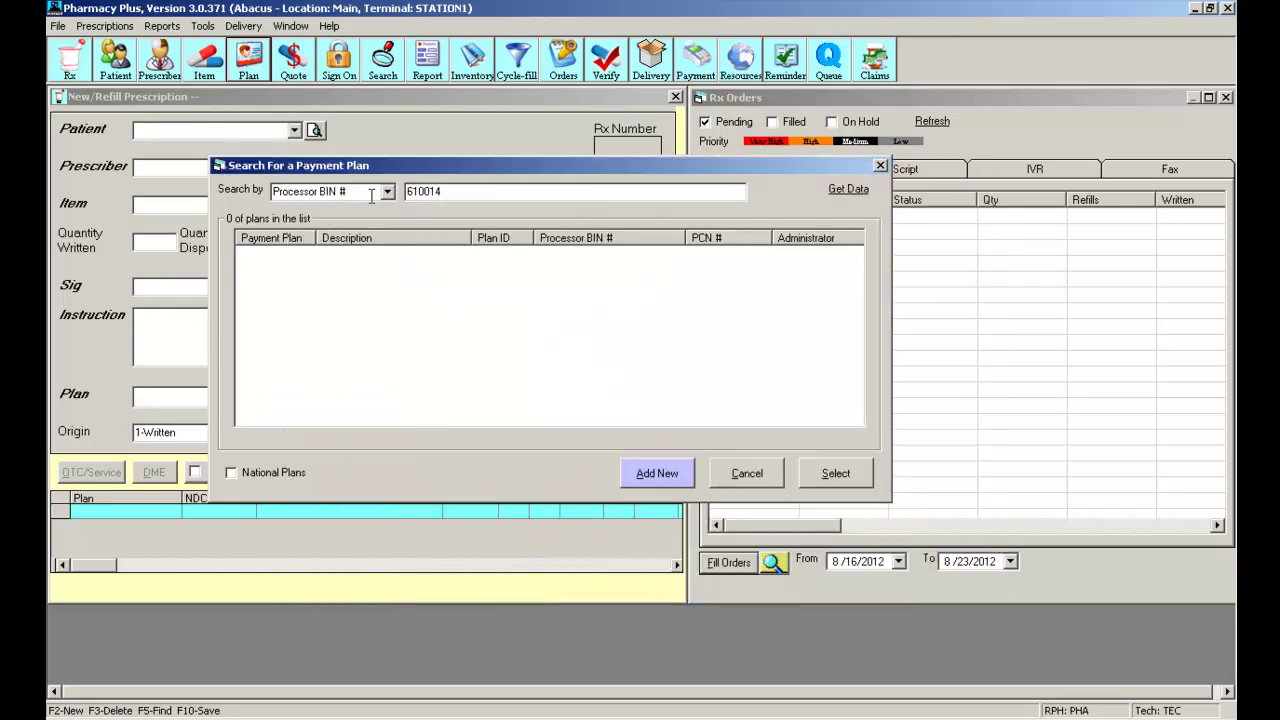
pyautogui.click(838, 189)
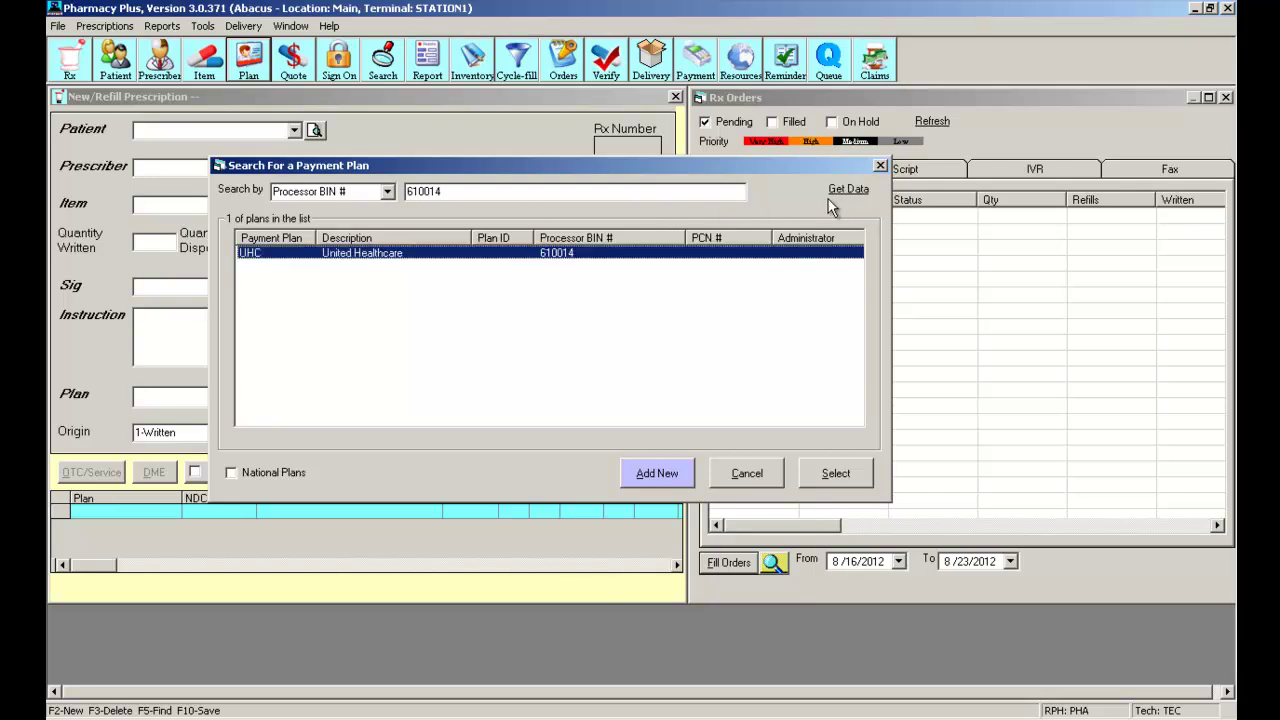